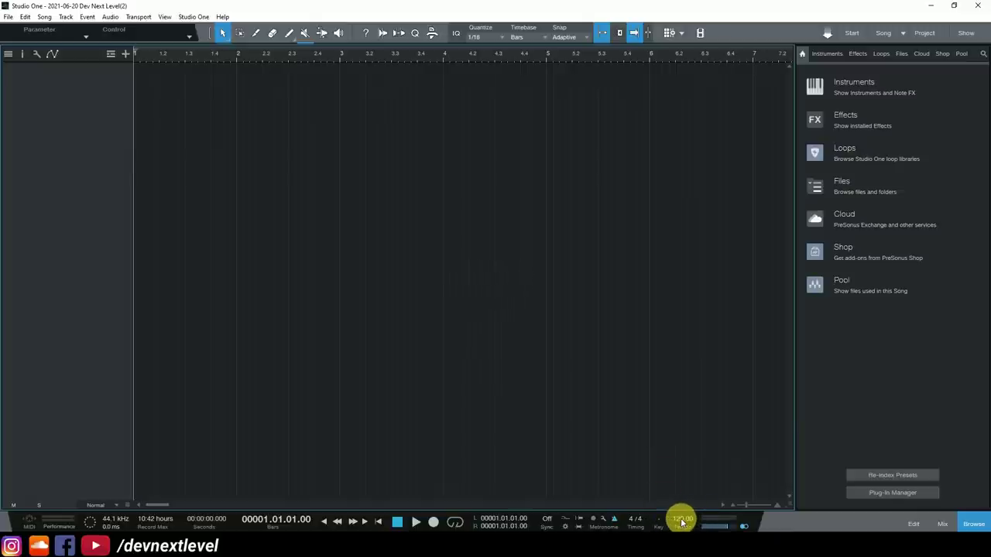
Step: Try entering a song tempo of 110, followed by a slower tempo of 60
left_click(682, 521)
type("110")
key("Return")
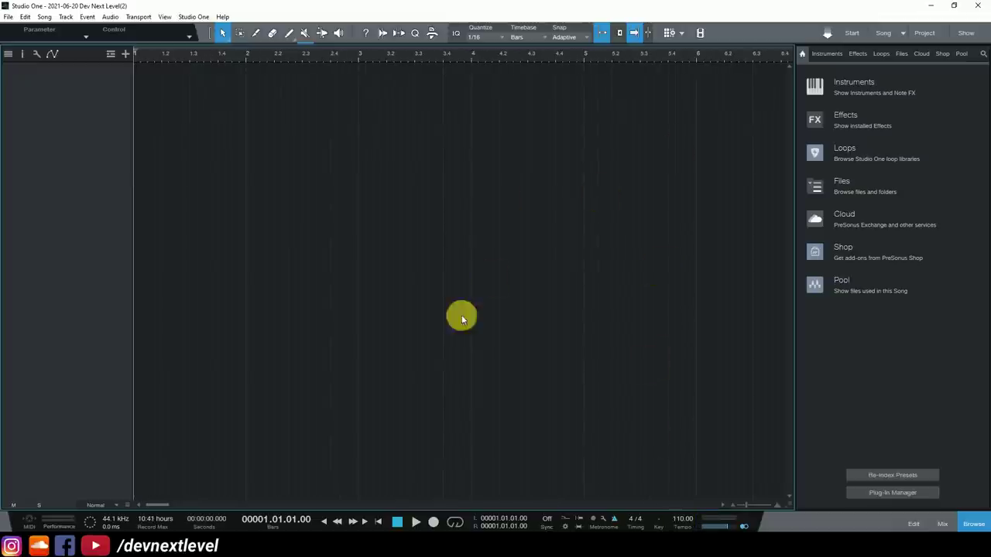
left_click(679, 519)
type("60")
key("Return")
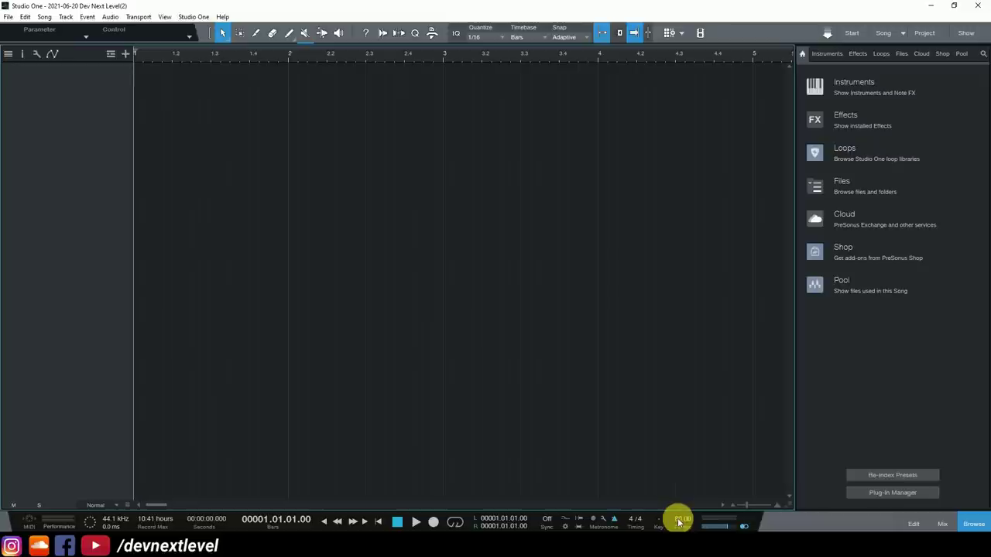
Step: Adjust the song tempo in small increments up to 89
mouse_move(679, 517)
left_mouse_down()
mouse_move(679, 503)
mouse_move(680, 523)
left_mouse_up()
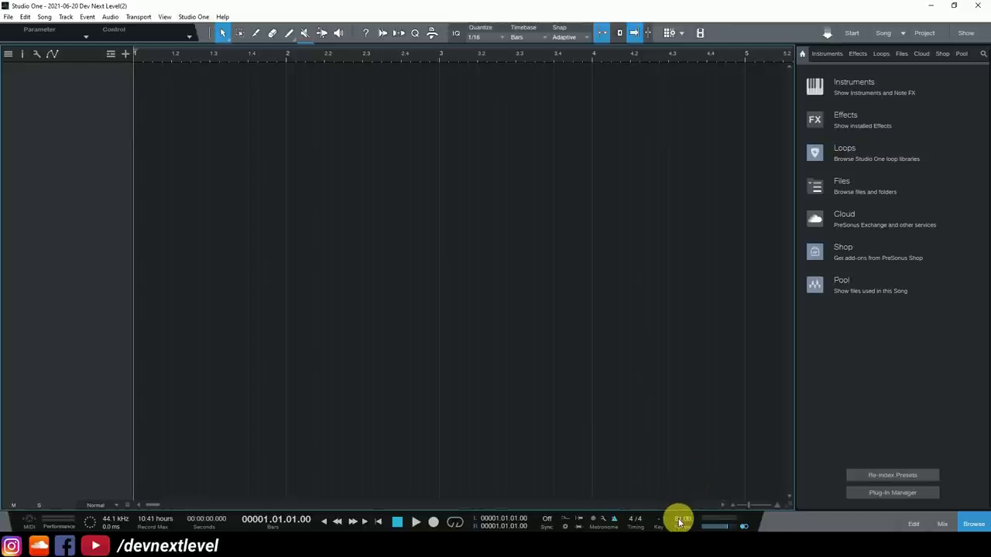
scroll(679, 520, "up", 7)
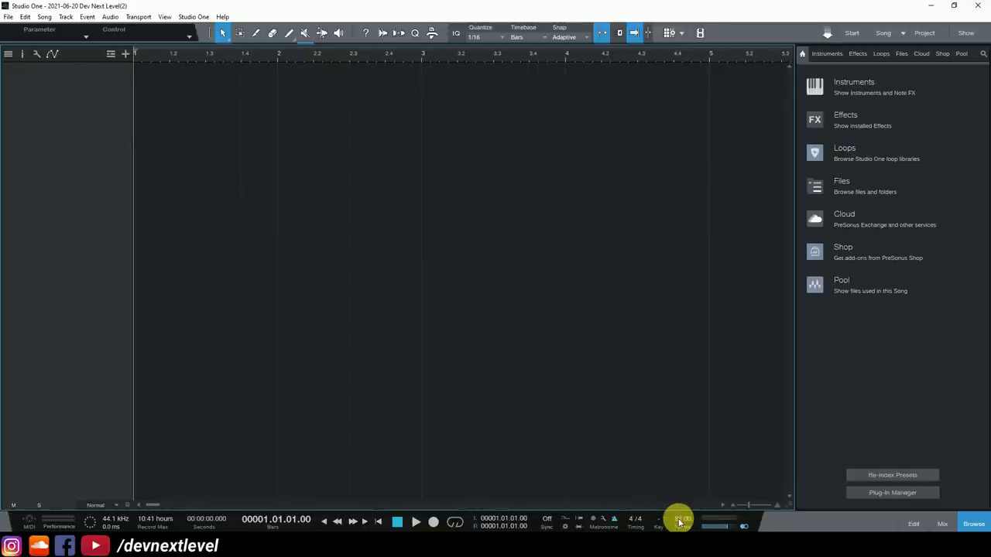
scroll(689, 523, "down", 2)
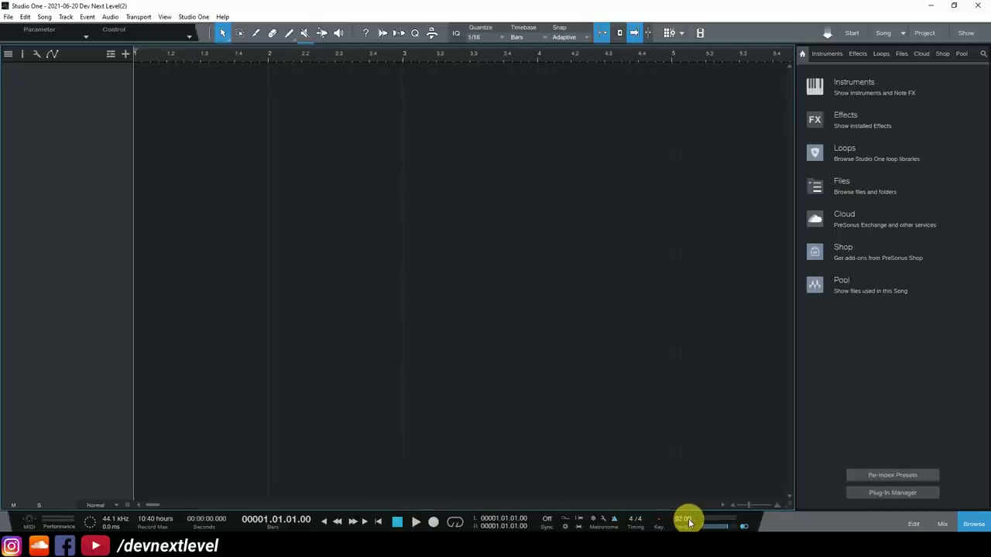
scroll(689, 523, "up", 1)
scroll(689, 523, "up", 1)
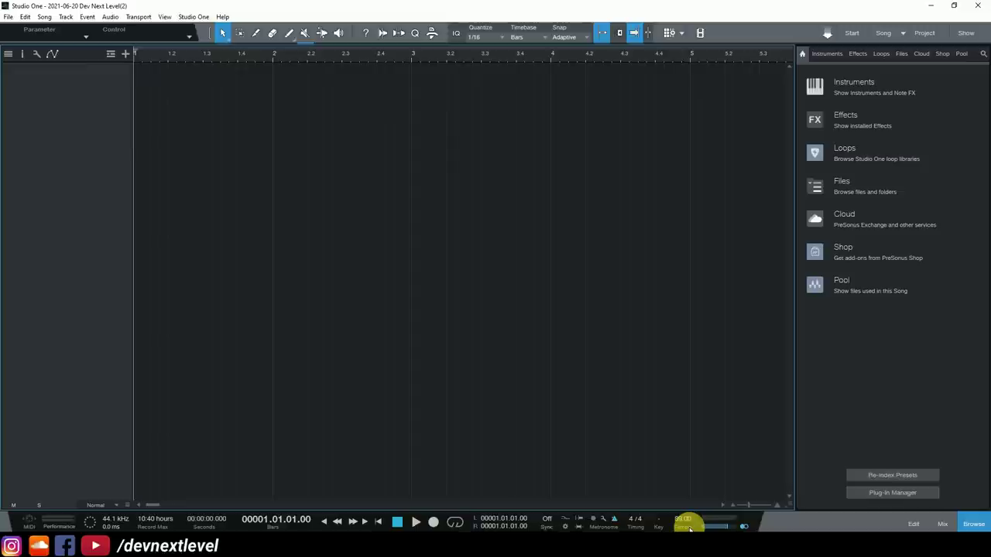
Step: Import the Knowledge_Dev_Next_Level audio onto a new track at the song start and lower its volume to -10 dB during playback
left_click_drag(688, 526, 150, 92)
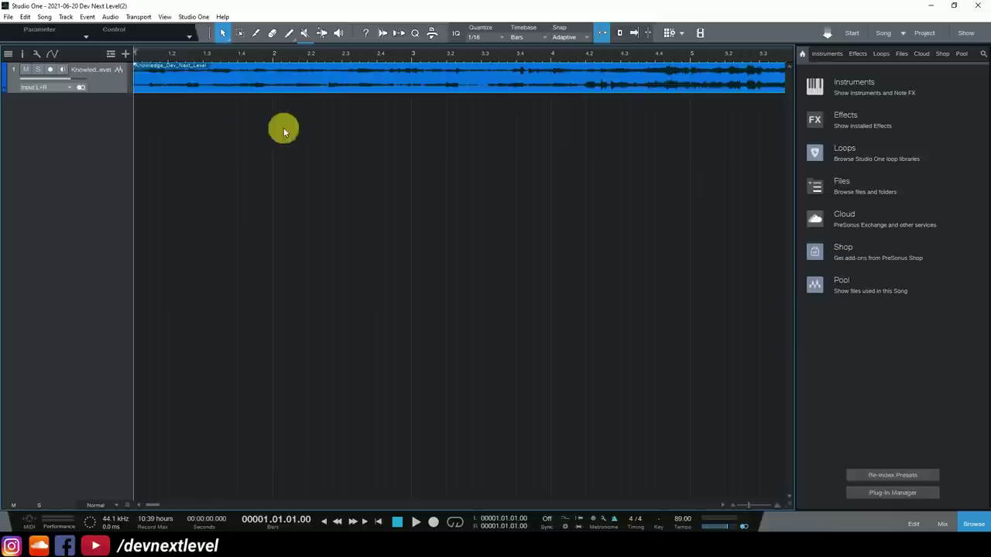
key("space")
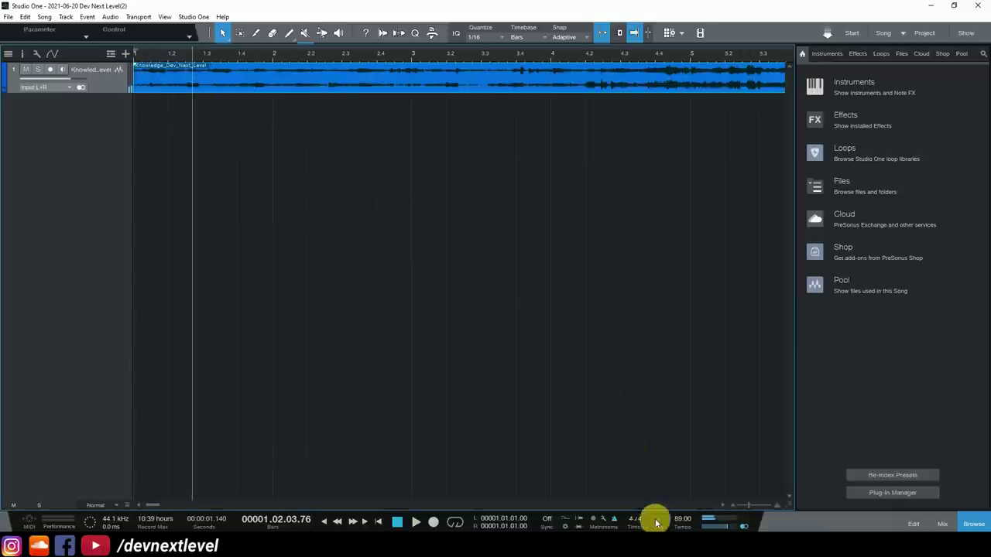
left_click(613, 520)
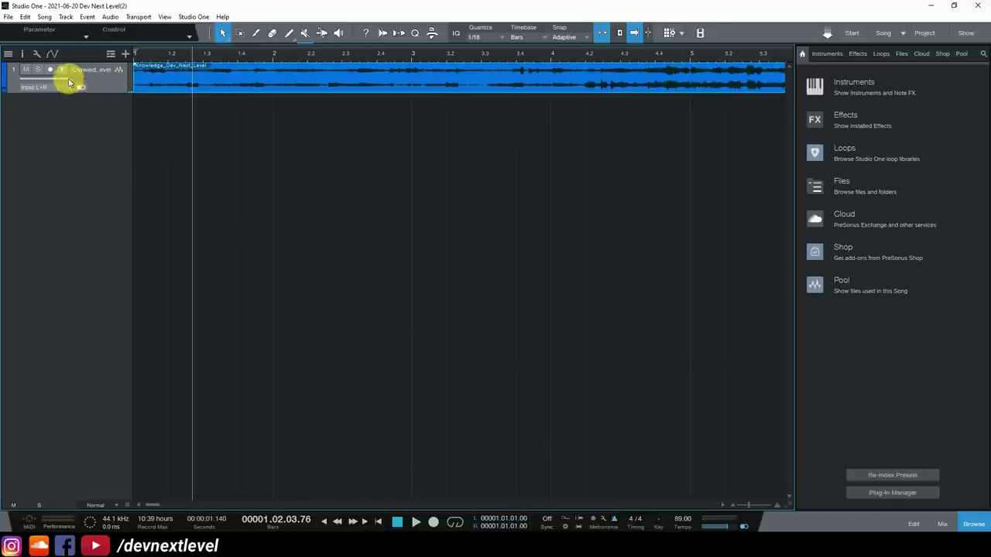
left_click_drag(57, 83, 51, 85)
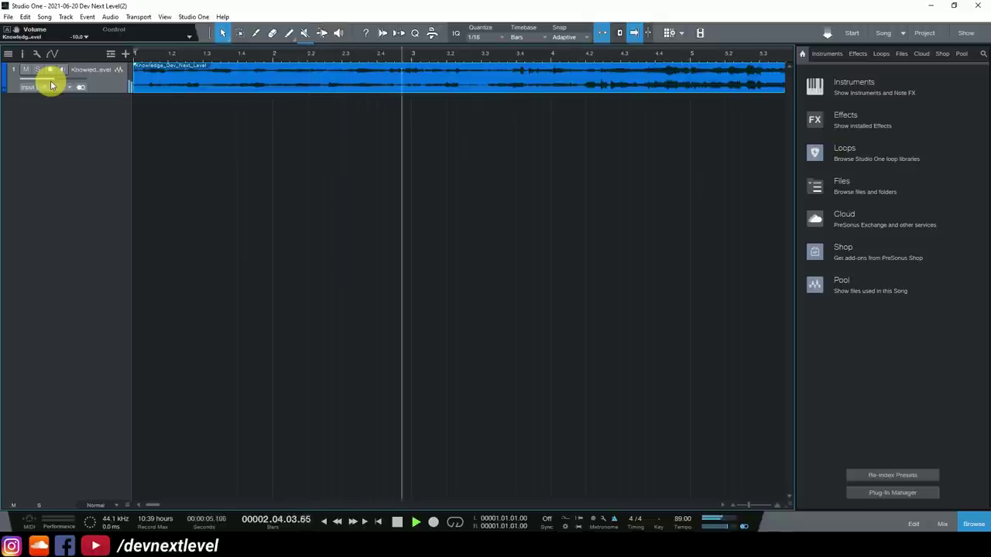
key("space")
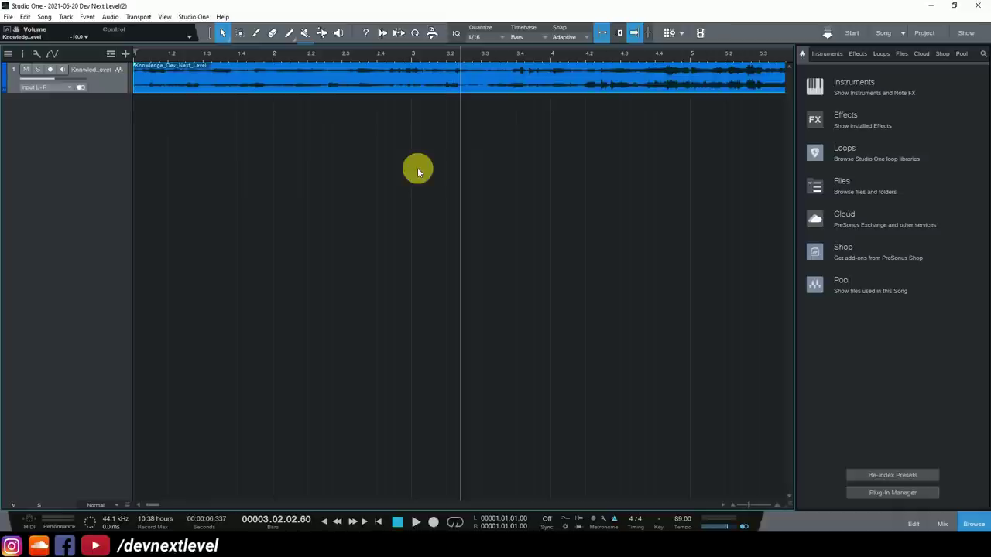
Step: Play the imported track from the beginning of the song
left_click(134, 54)
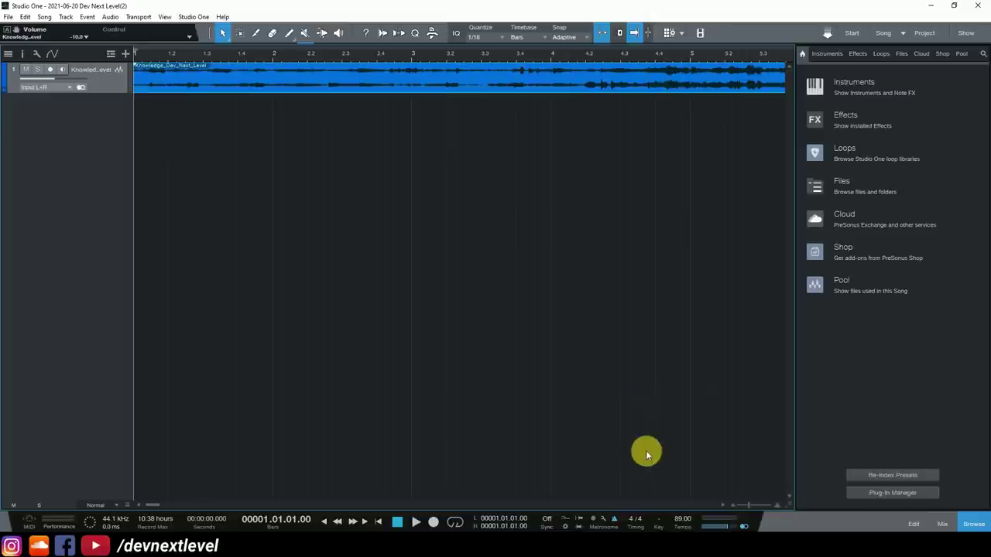
key("e")
left_click(653, 385)
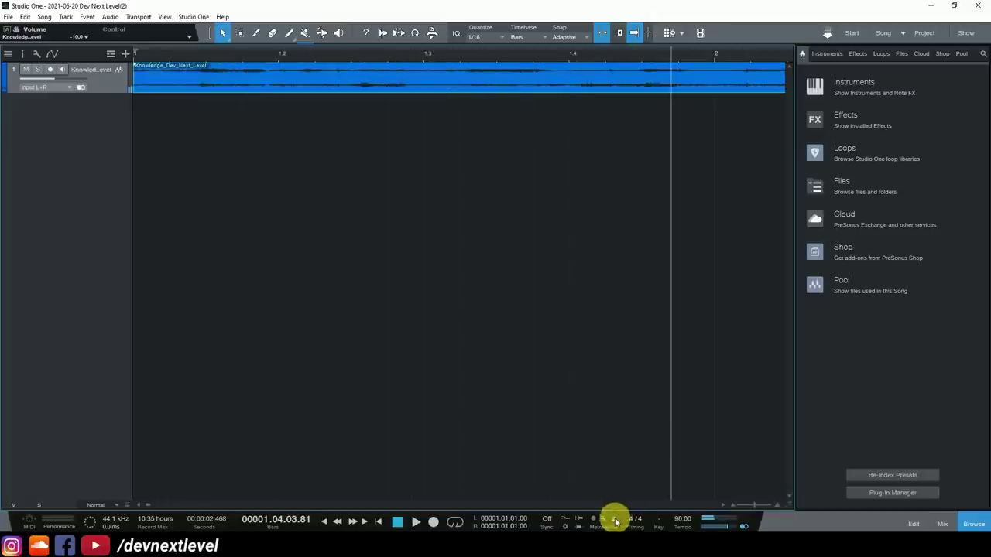
scroll(503, 56, "down", 10)
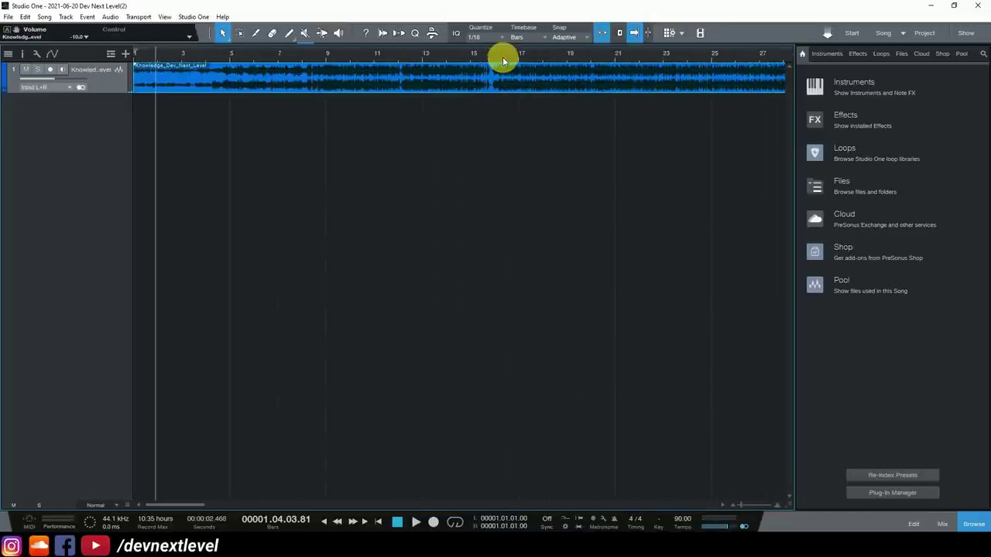
Step: Audition the track at several points between bar 4 and bar 12 for a section with a clear beat
left_click(222, 57)
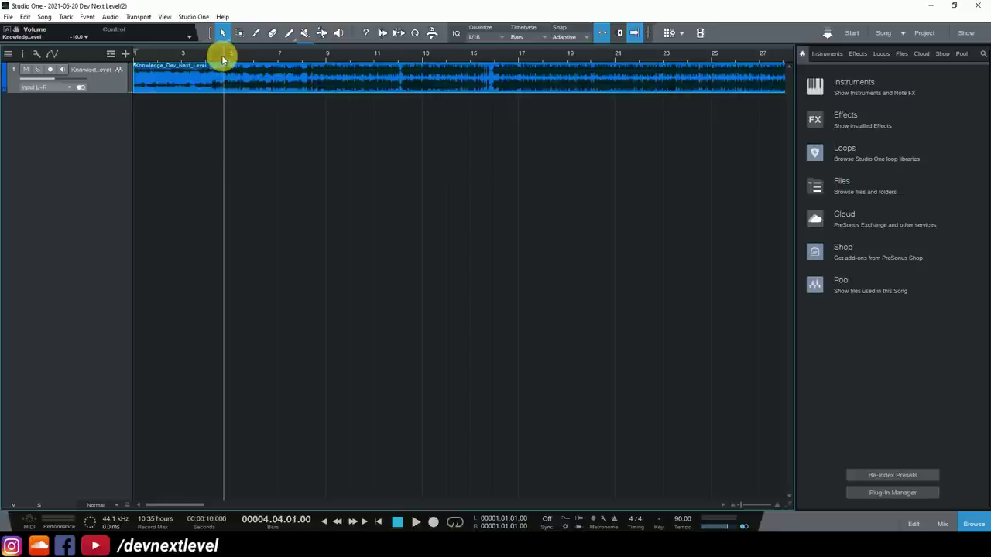
left_click(236, 55)
left_click(248, 56)
left_click(260, 55)
left_click(271, 56)
key("space")
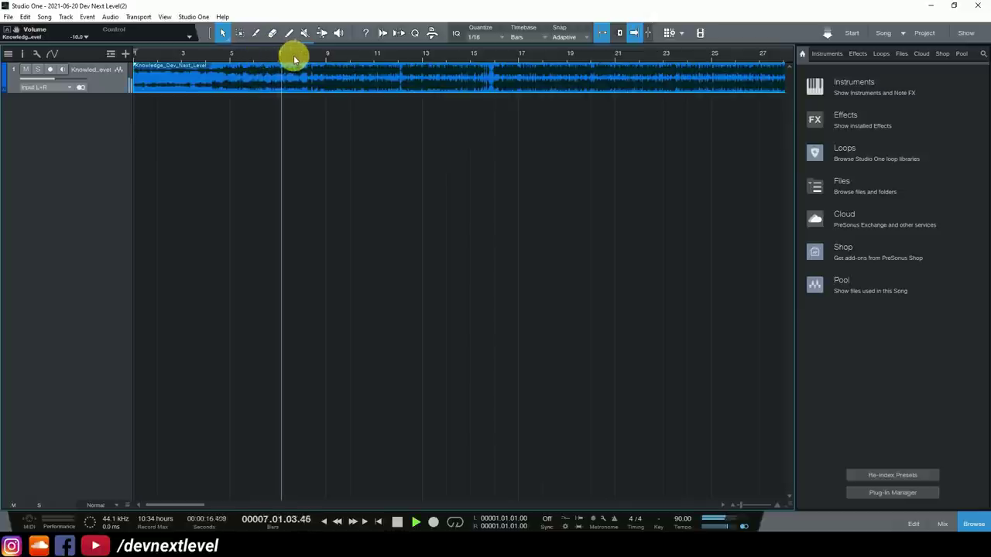
left_click(222, 56)
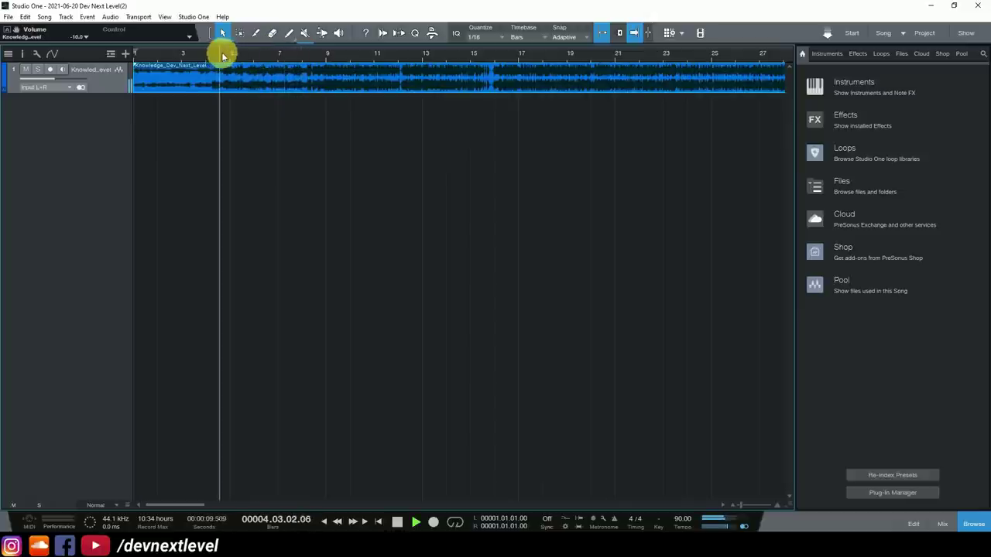
left_click(279, 54)
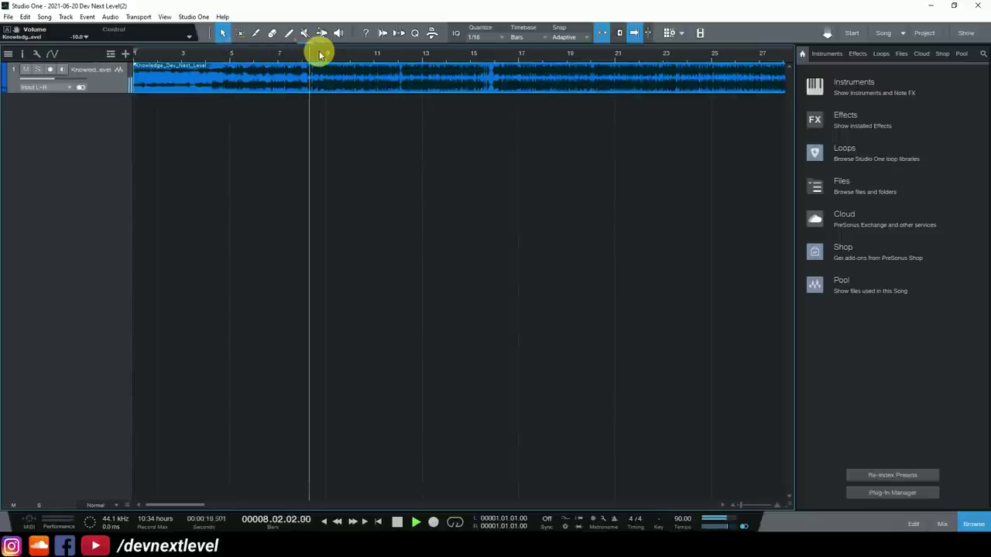
left_click(334, 55)
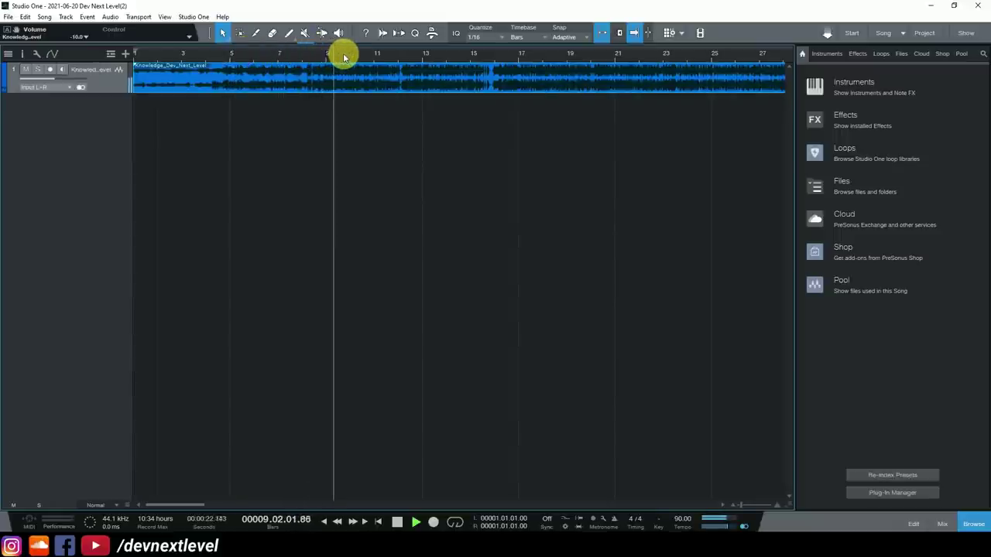
left_click(356, 54)
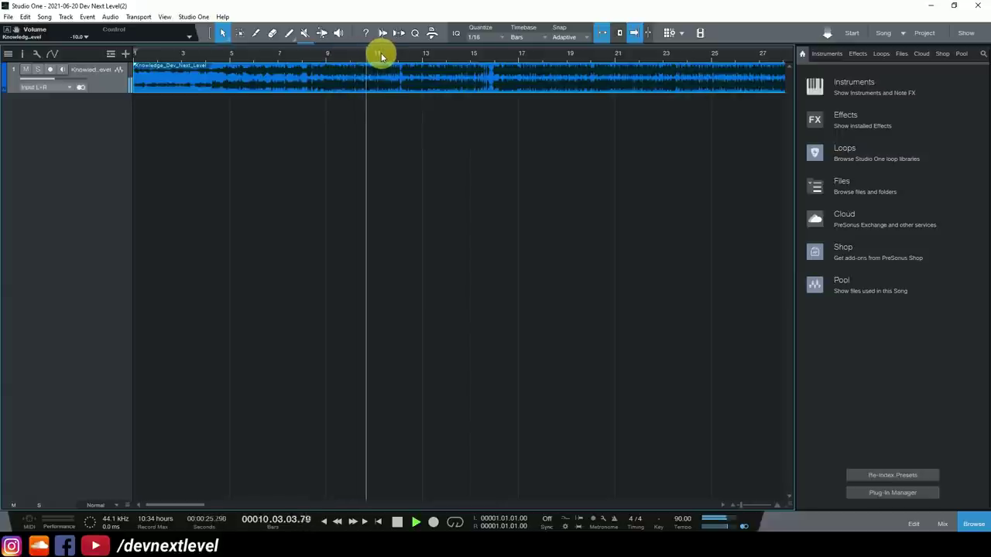
left_click(380, 55)
left_click(400, 54)
key("space")
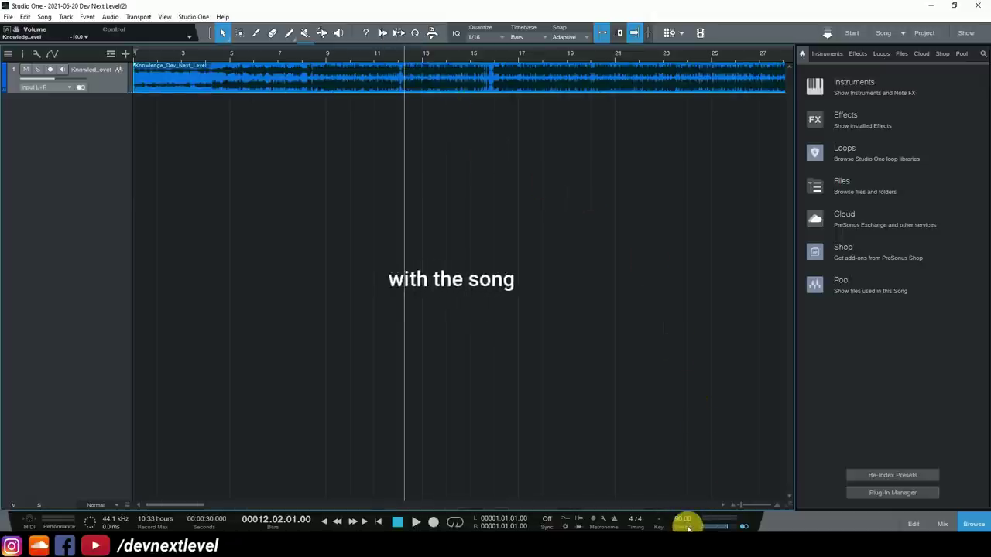
Step: Set the song tempo to 96 by tapping it along with the beat of the playing track
key("space")
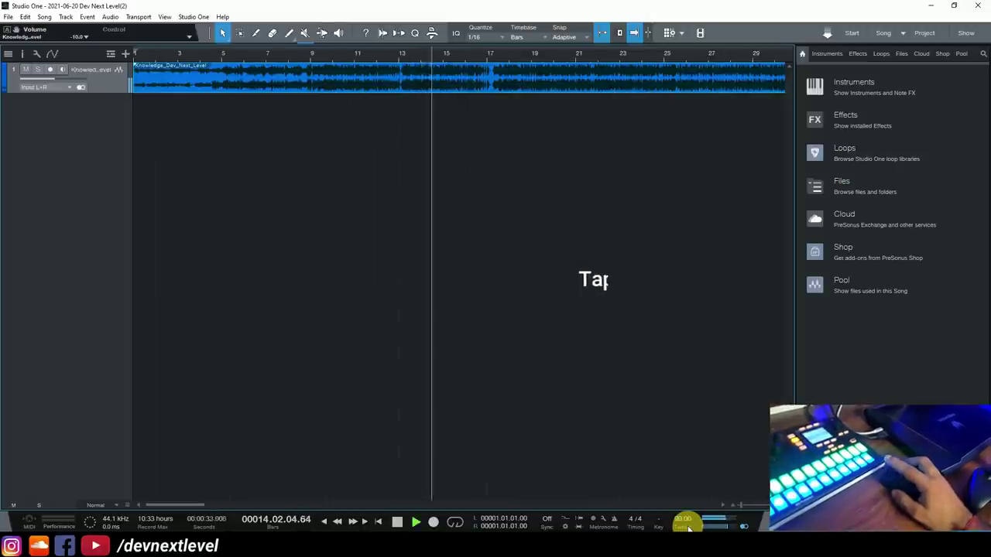
left_click(686, 527)
left_click(685, 526)
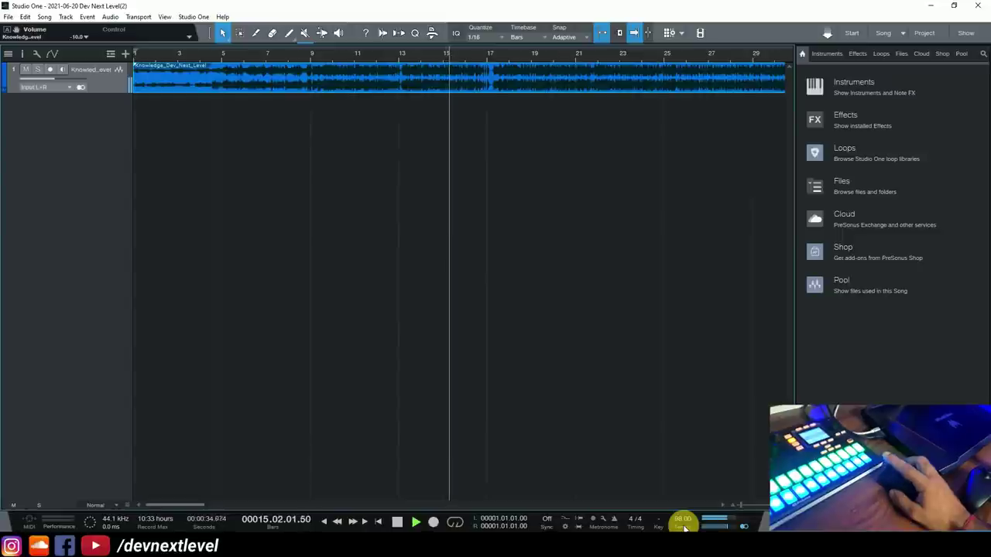
left_click(685, 527)
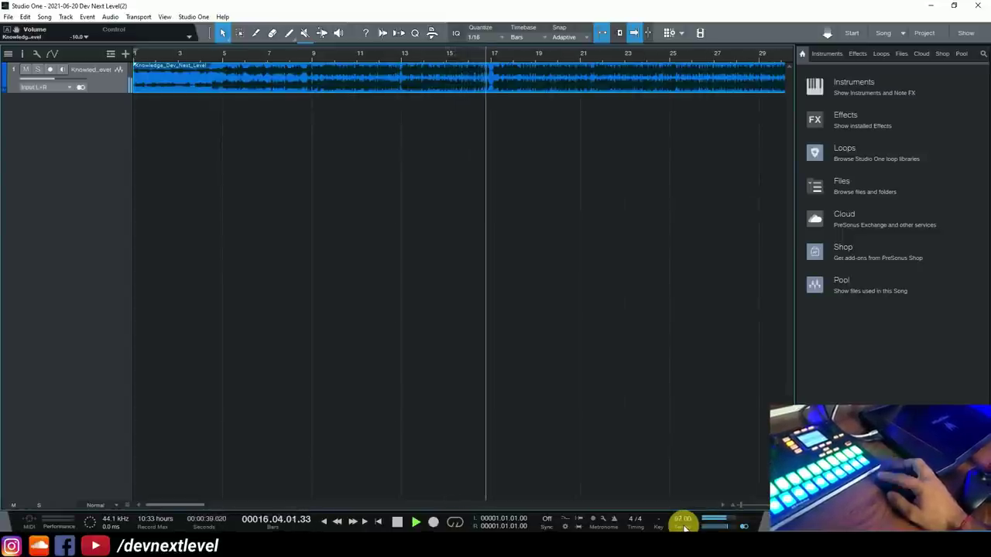
scroll(684, 526, "down", 1)
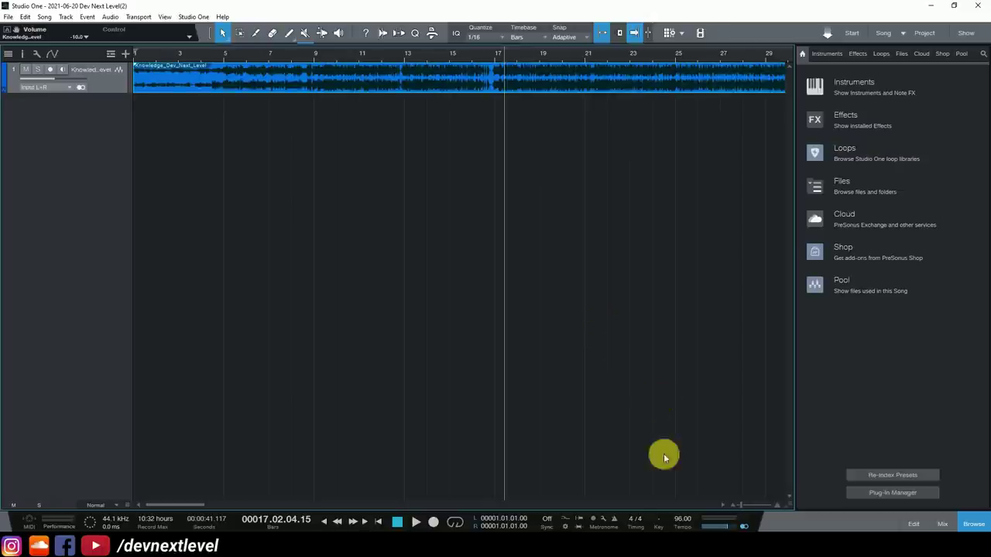
left_click_drag(686, 523, 685, 530)
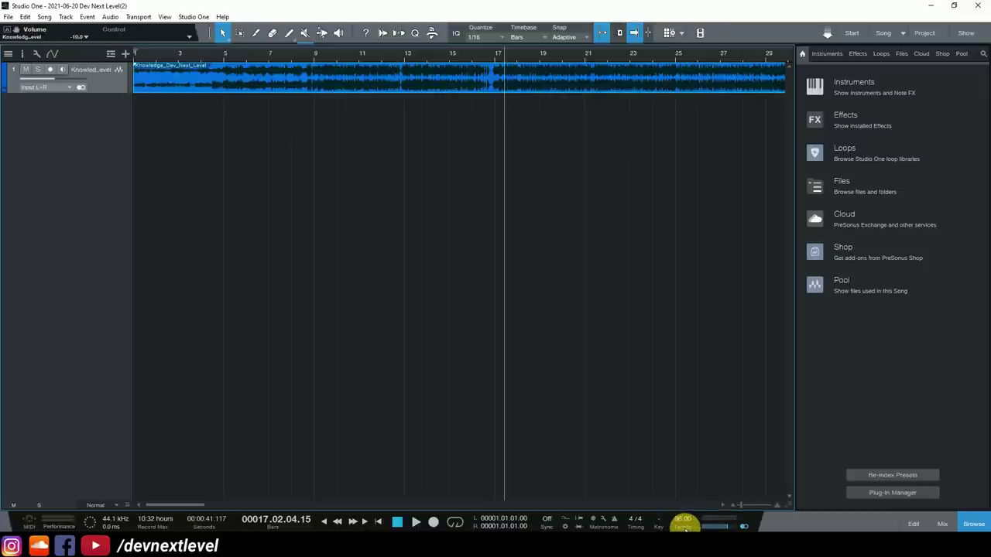
Step: Play the track around bars 7 and 4 to find where its beat section begins
left_click_drag(314, 53, 173, 67)
left_click(161, 55)
key("space")
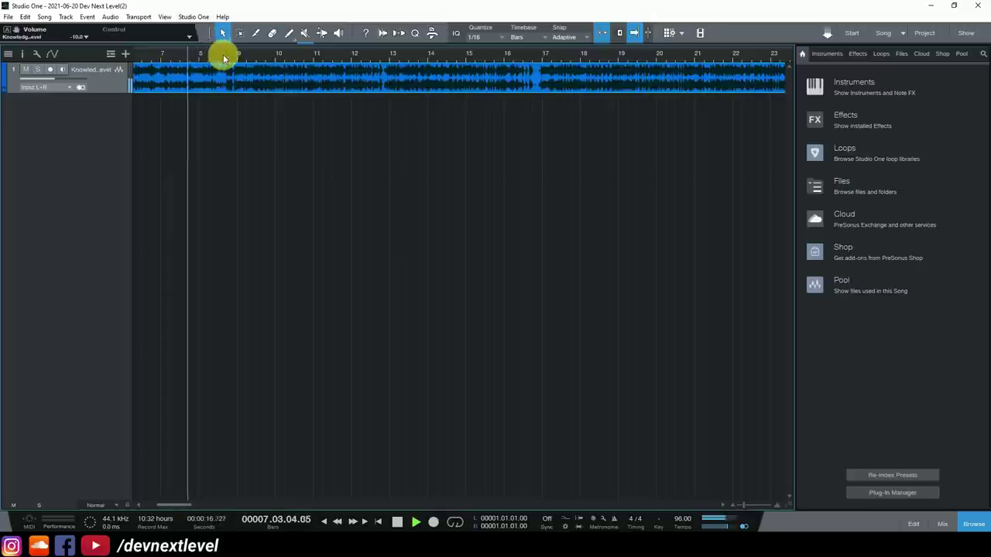
key("space")
key("f")
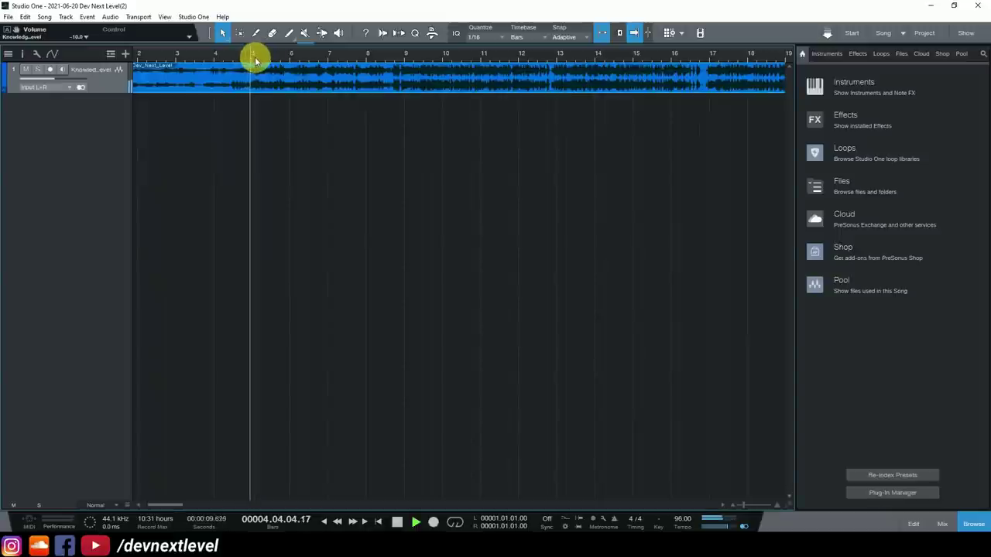
key("space")
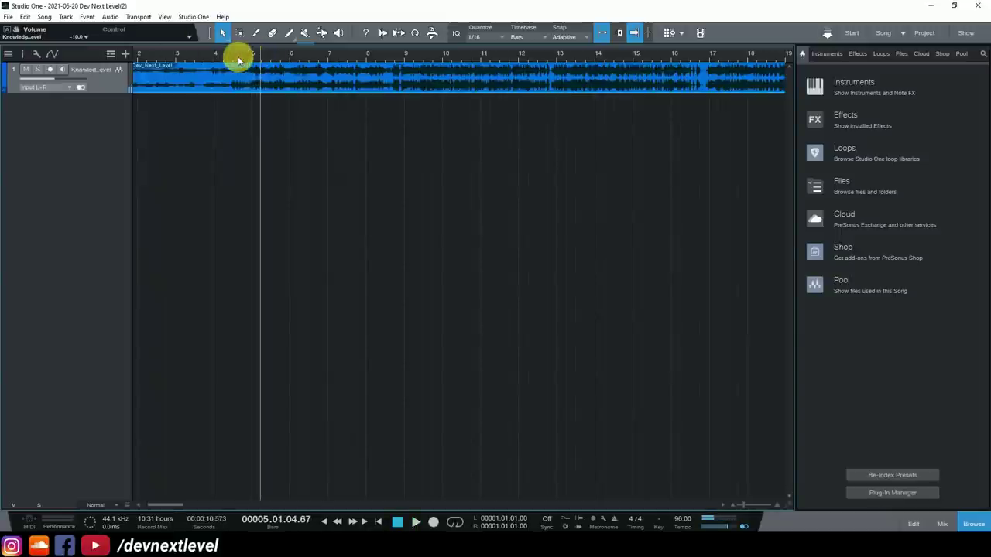
Step: Set a loop range from bar 5 to bar 9 and turn looping on
scroll(269, 64, "left", 2)
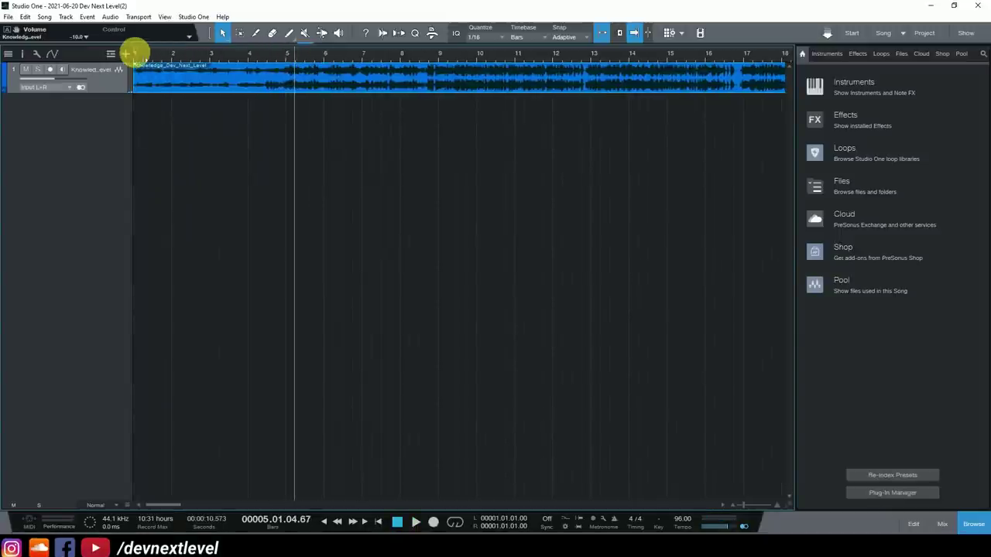
left_click_drag(135, 53, 404, 55)
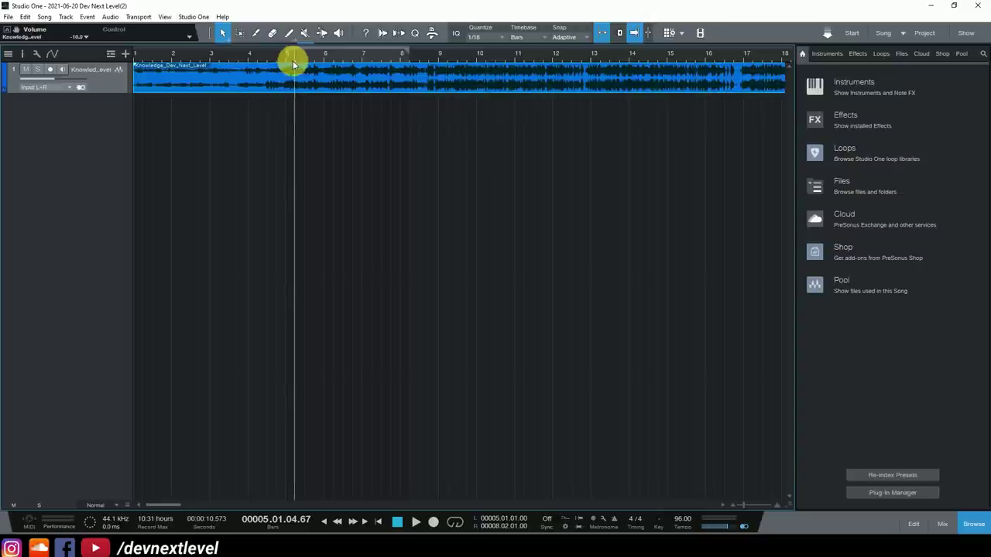
left_click(250, 53)
key("space")
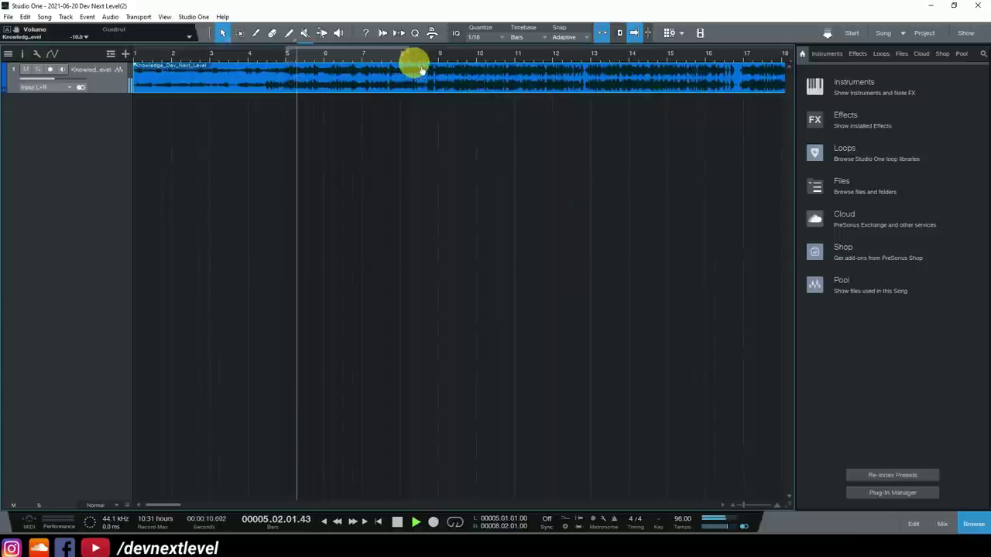
left_click_drag(409, 44, 438, 49)
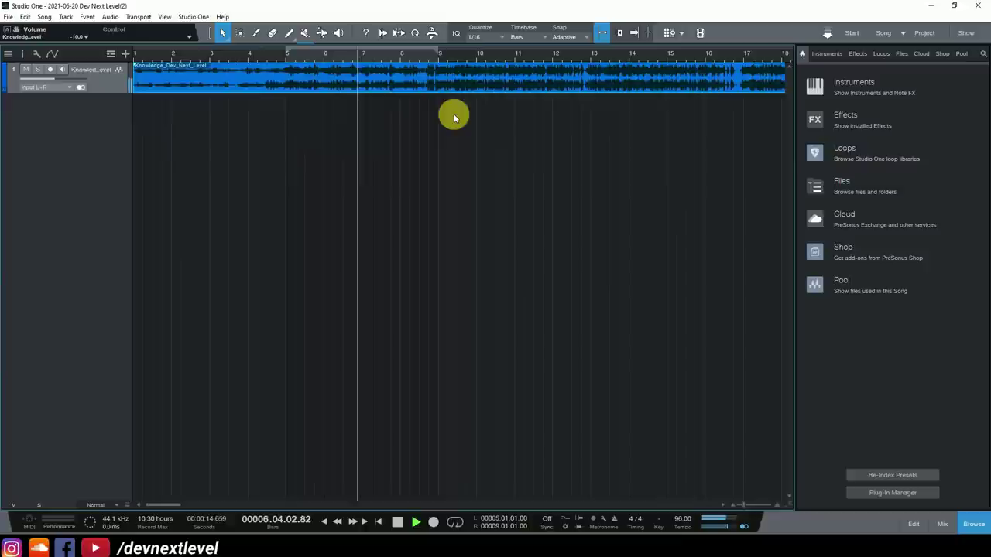
key("space")
key("f")
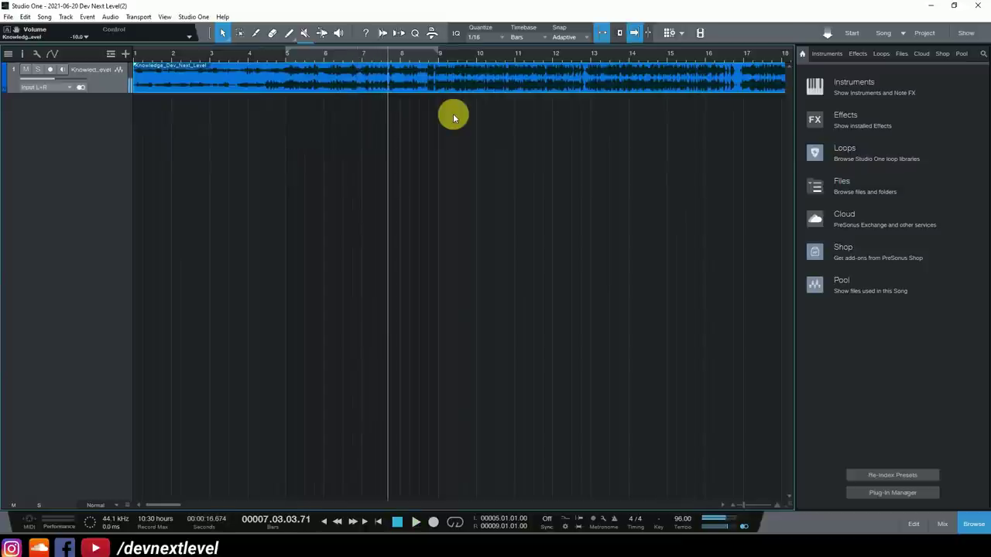
left_click(453, 523)
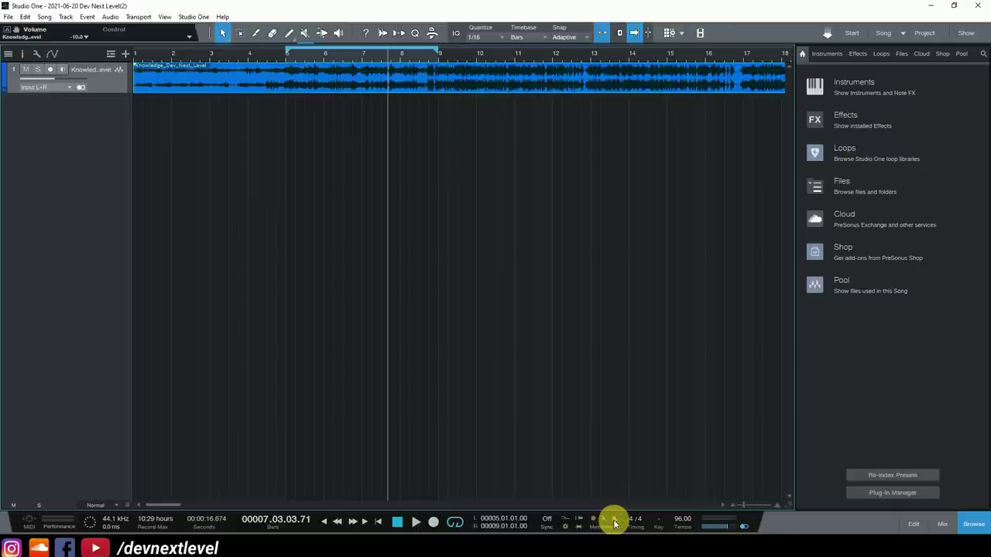
Step: Play the loop from bar 5 with the metronome on, alternately muting and unmuting the track to compare its beat with the click
left_click(285, 57)
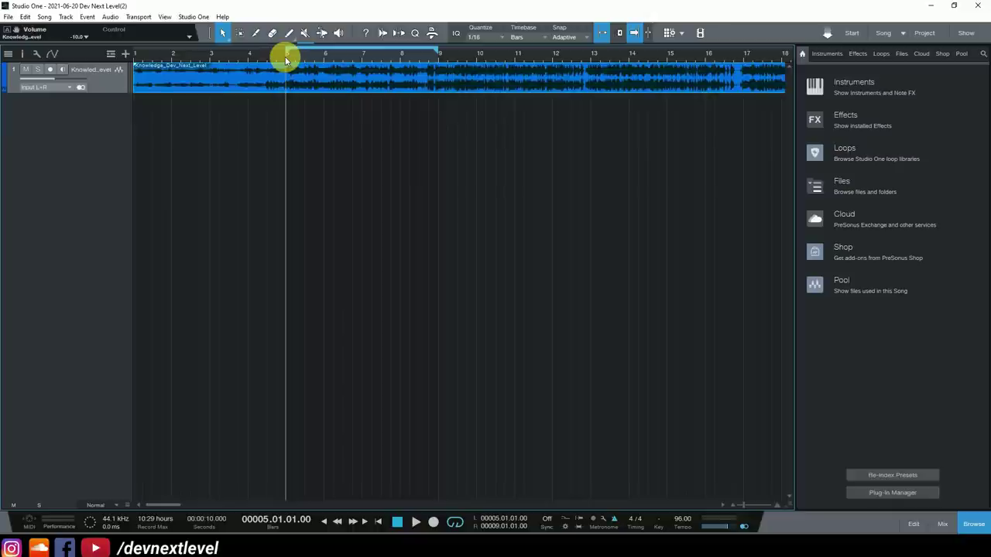
key("space")
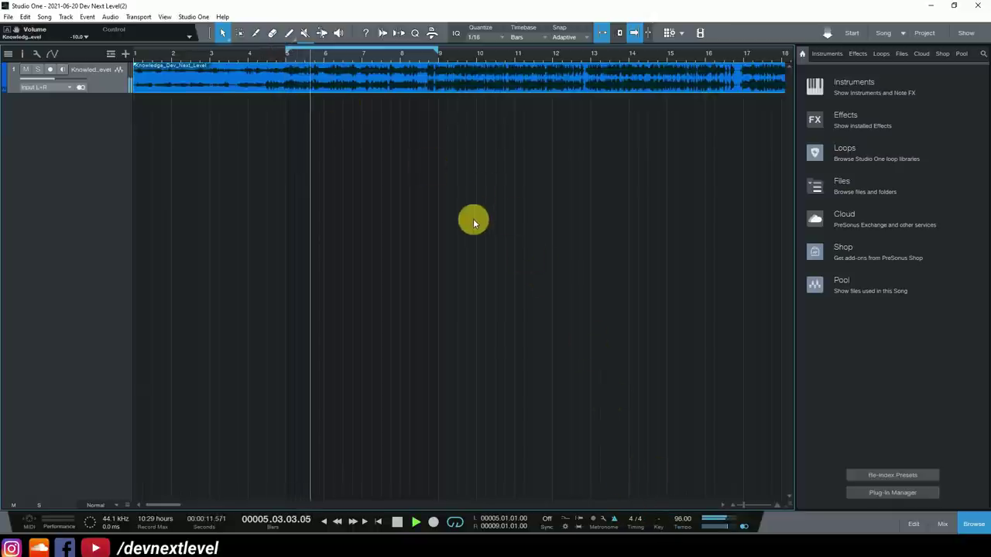
left_click(26, 69)
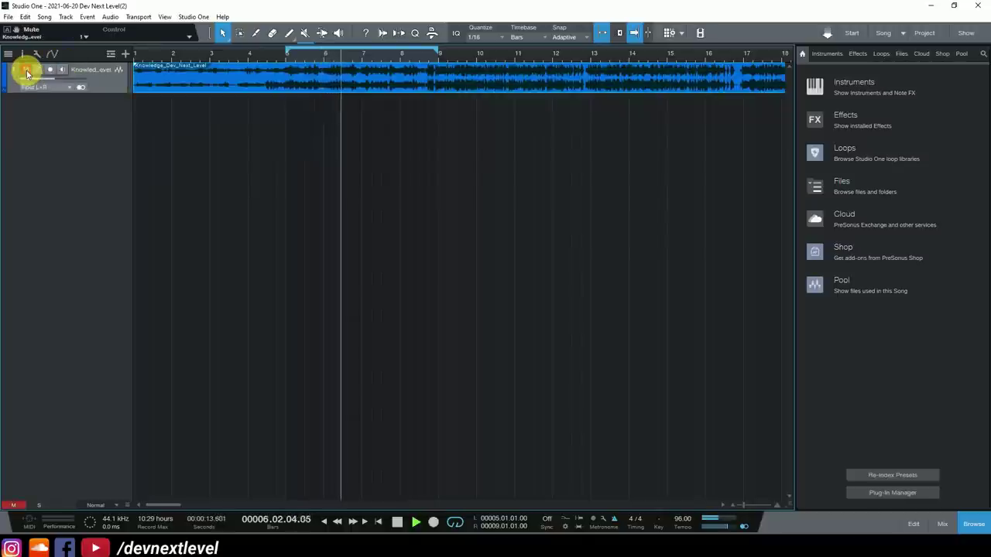
left_click(26, 70)
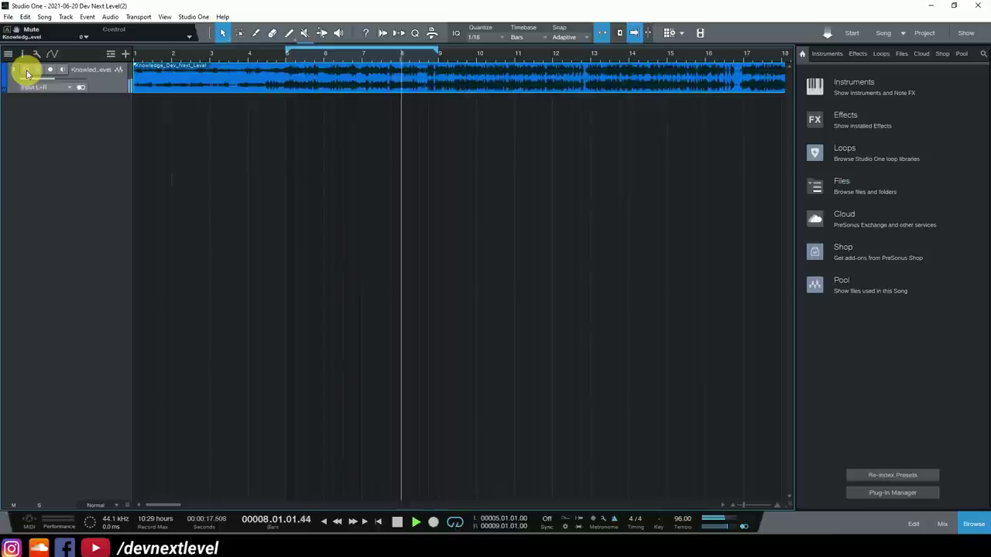
left_click(27, 71)
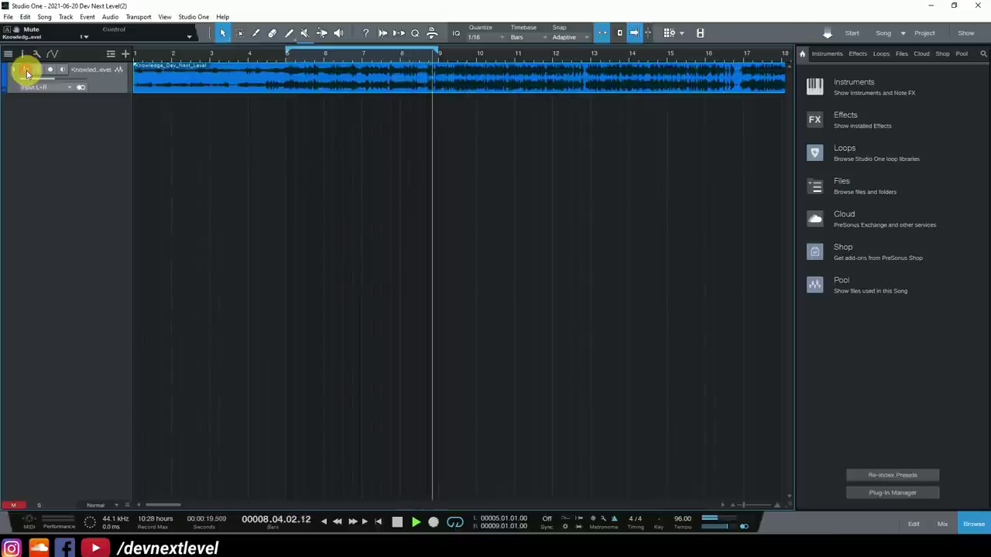
left_click(27, 71)
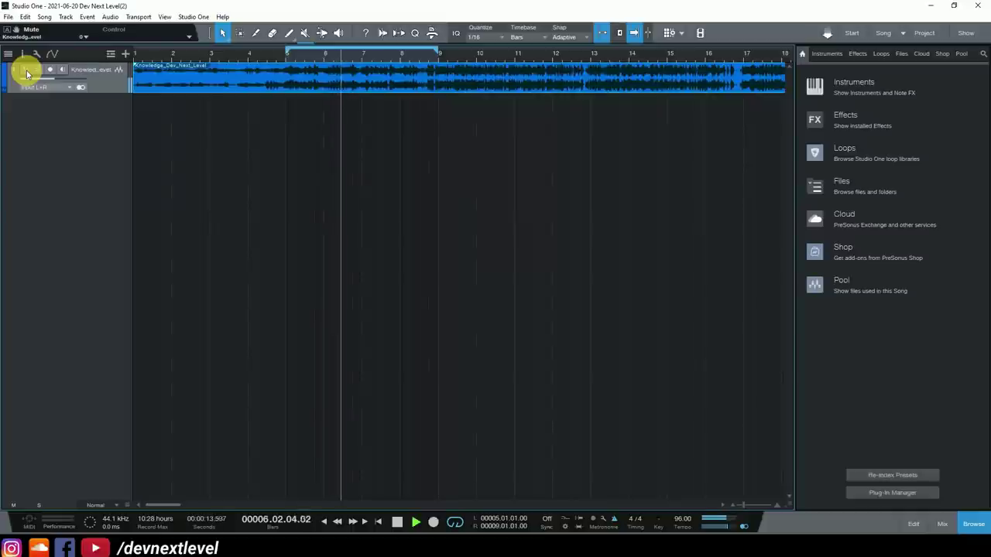
left_click(27, 71)
key("space")
left_click(28, 70)
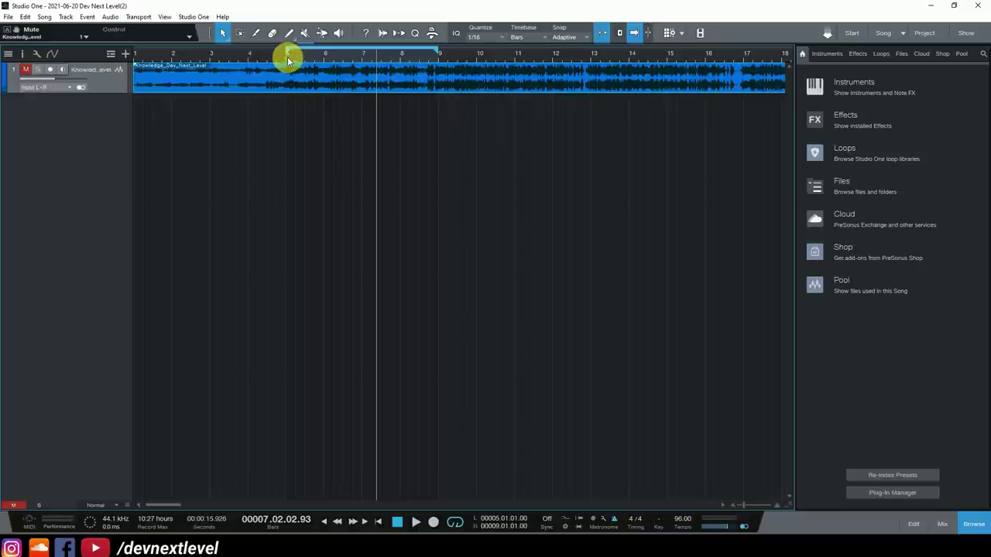
Step: Open the metronome setup, raise the accent level to nearly maximum, and play the click from bar 5
left_click(311, 54)
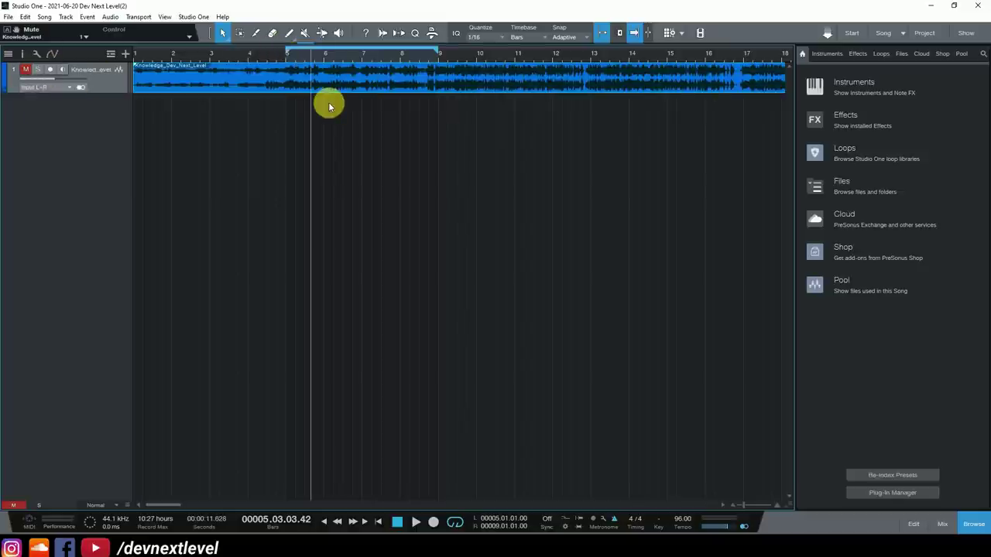
left_click(605, 523)
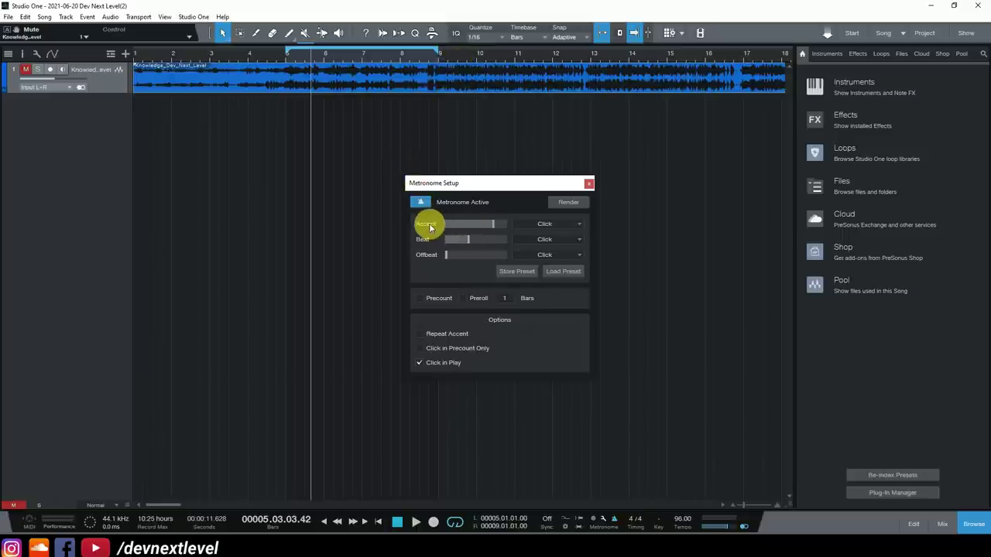
left_click(285, 58)
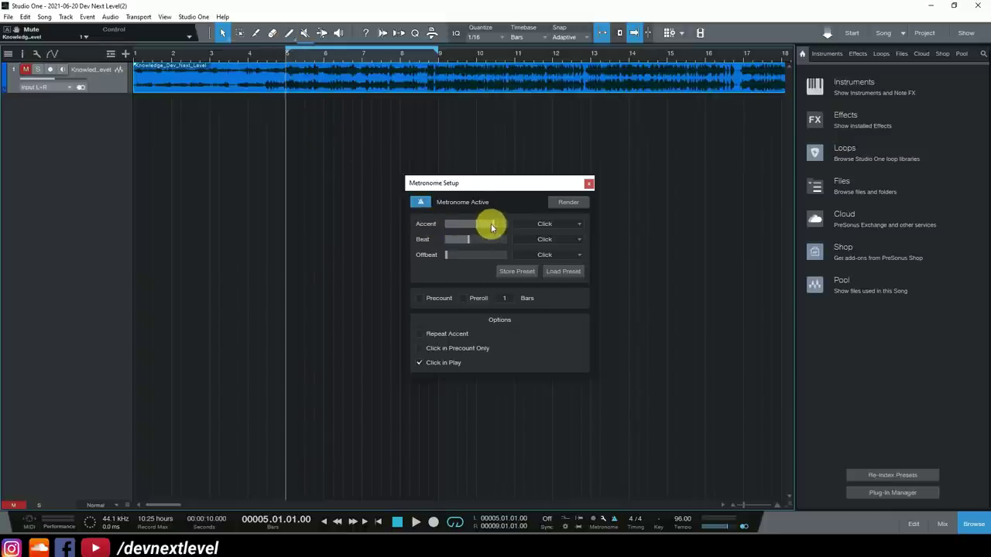
left_click_drag(493, 227, 503, 229)
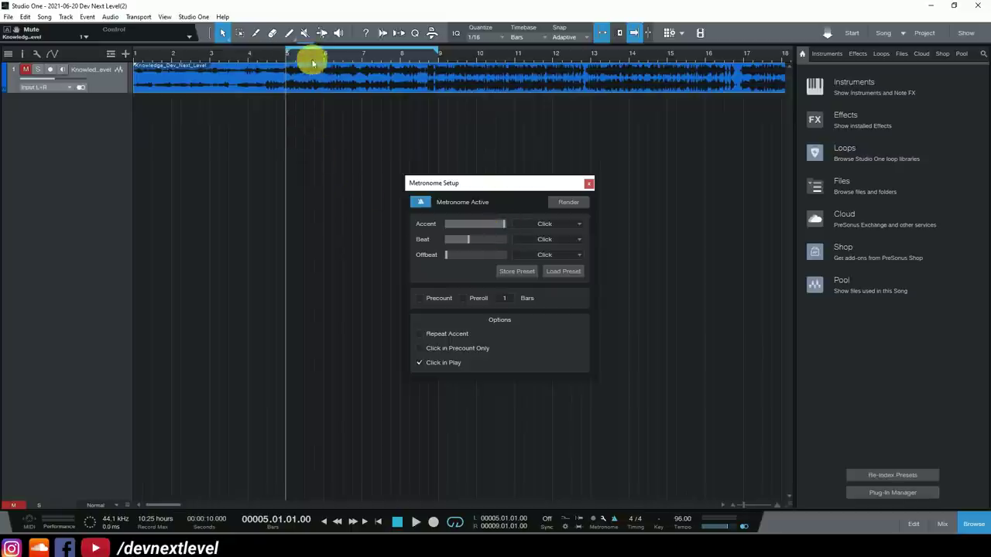
key("space")
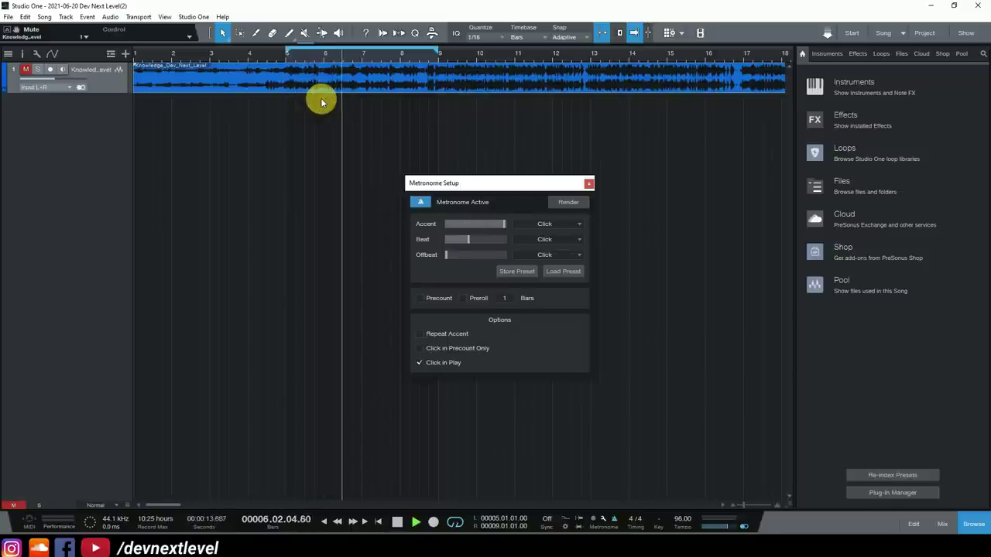
key("space")
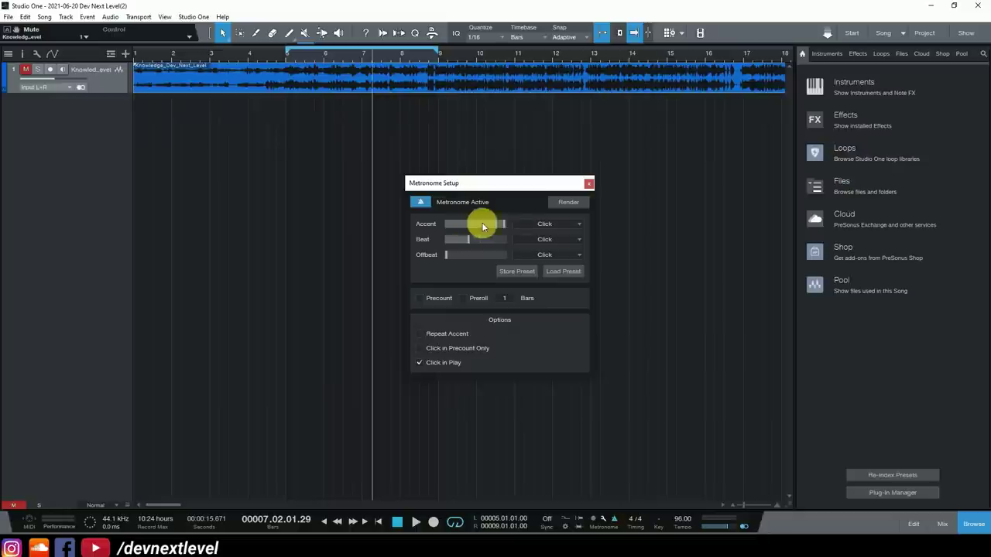
Step: Set the metronome's accent sound to Beep at a lower level and listen to it from bar 5
left_click(550, 224)
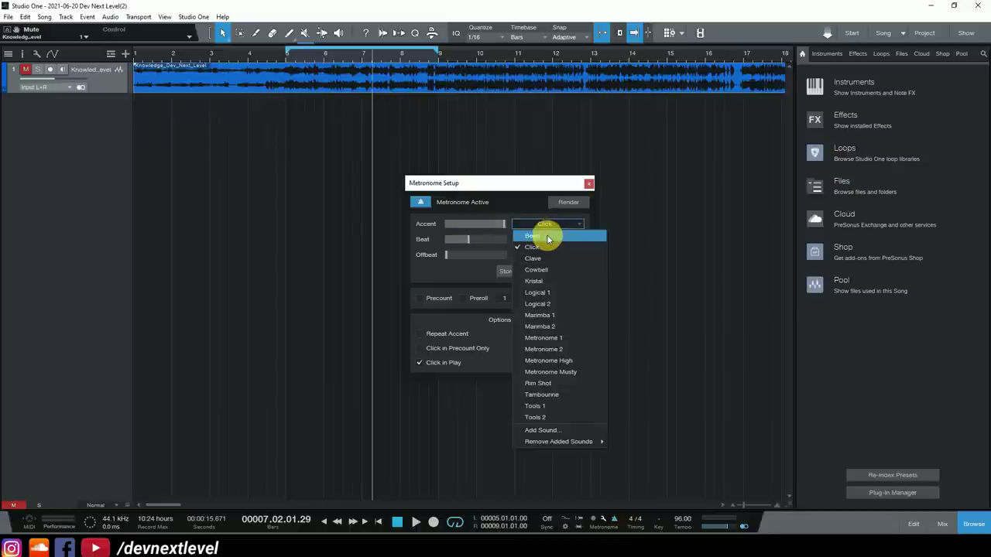
left_click(544, 236)
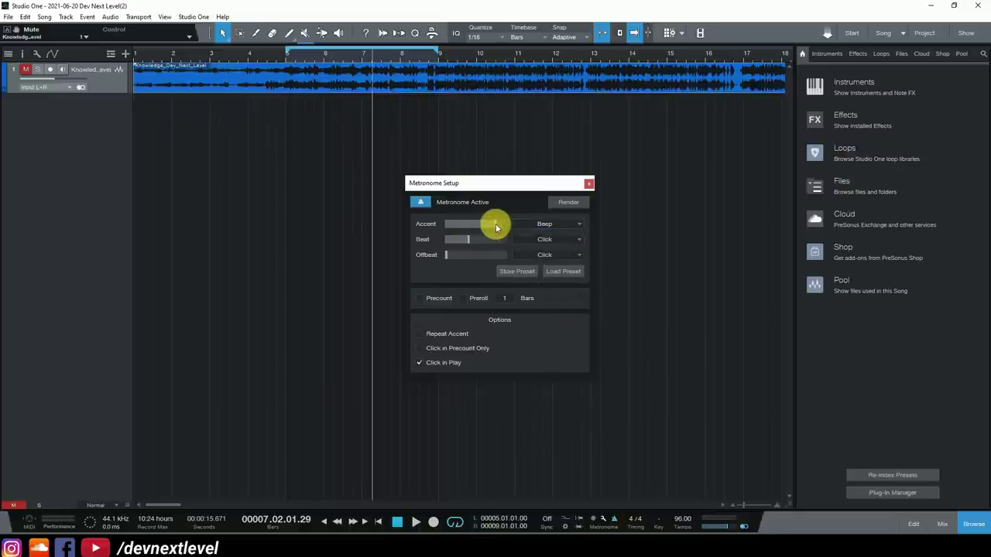
left_click_drag(493, 227, 491, 228)
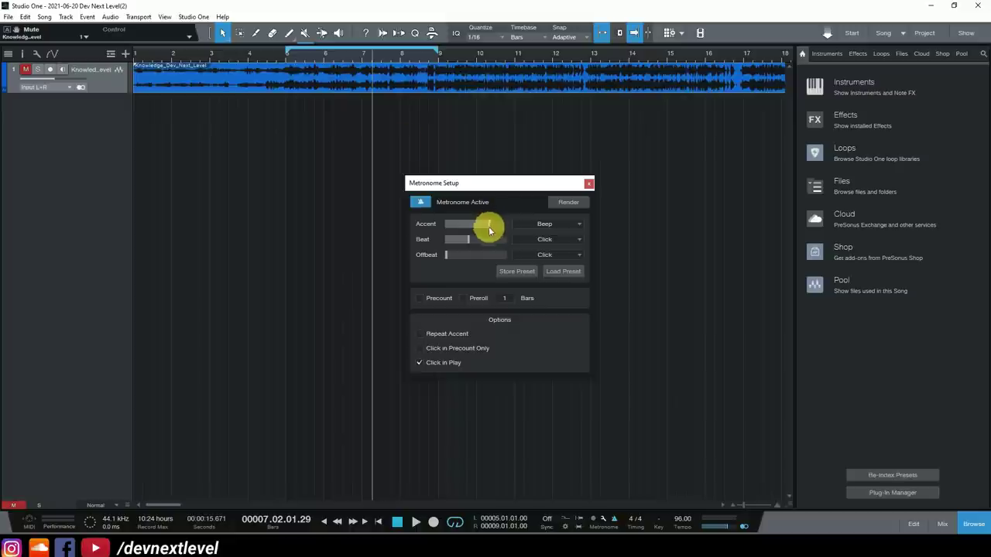
left_click(286, 58)
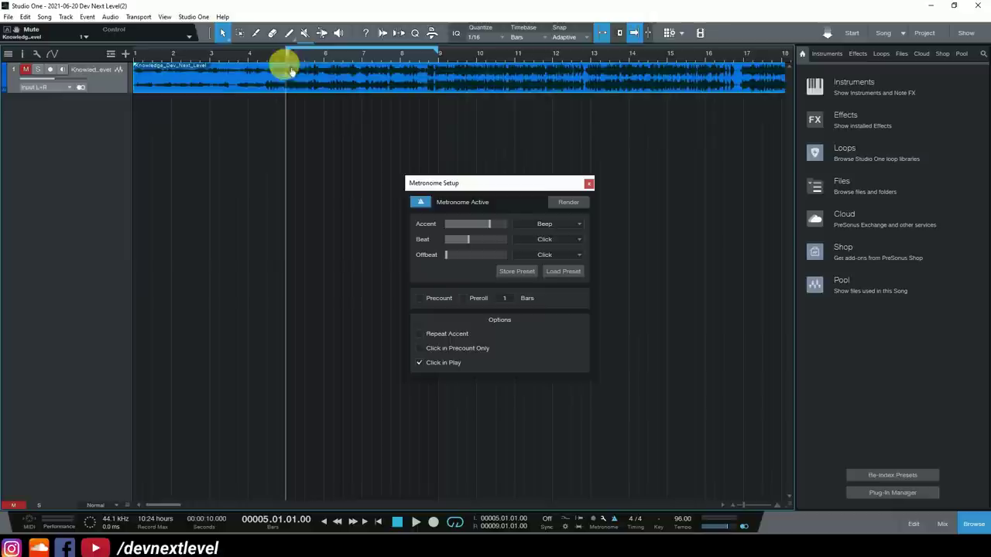
key("space")
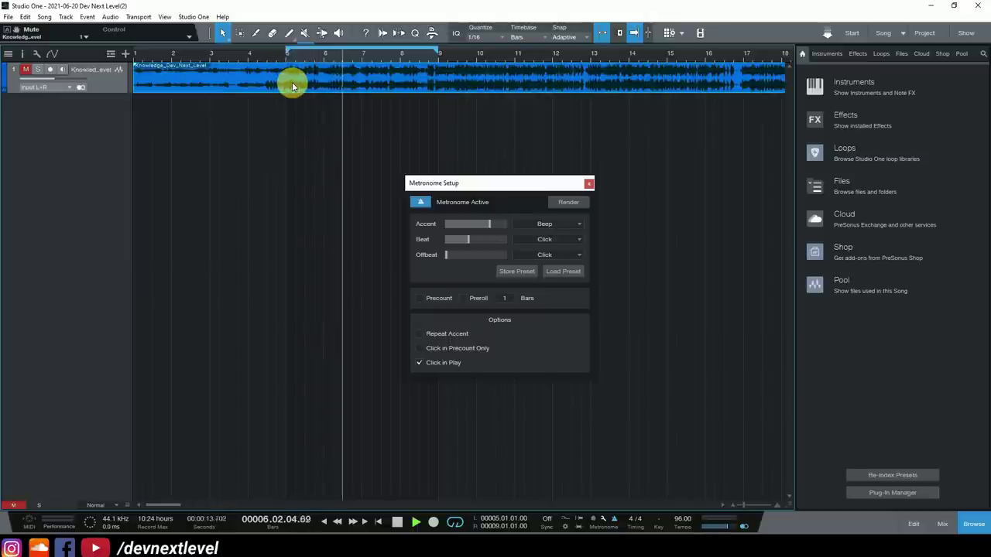
key("space")
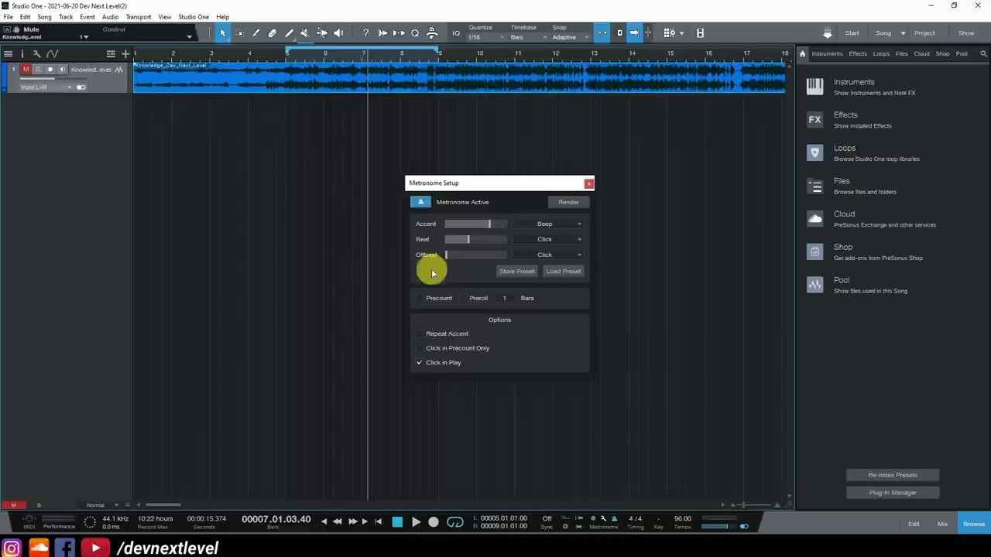
Step: Set the accent sound to Cowbell at a slightly higher level, keep Click for the beat, and play from bar 5
left_click(573, 225)
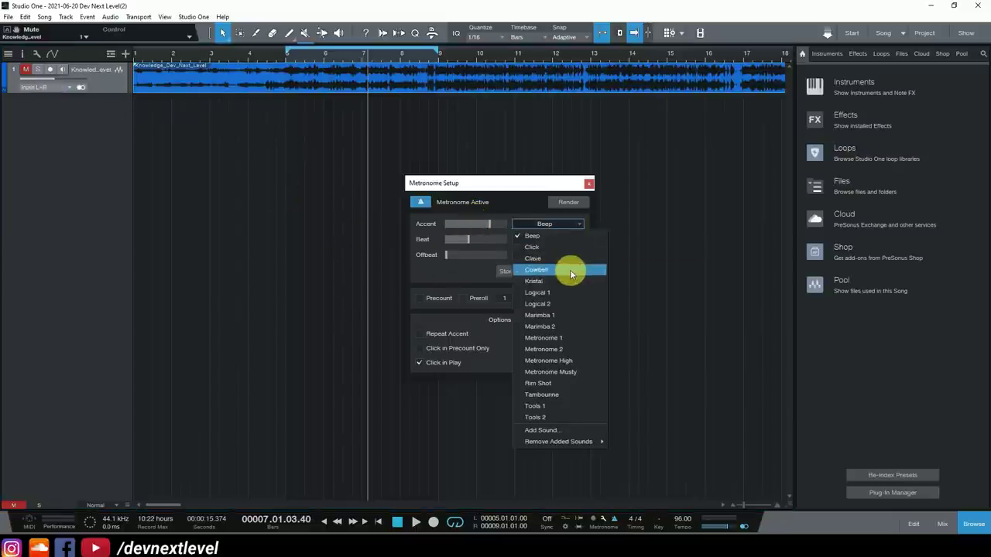
left_click(564, 272)
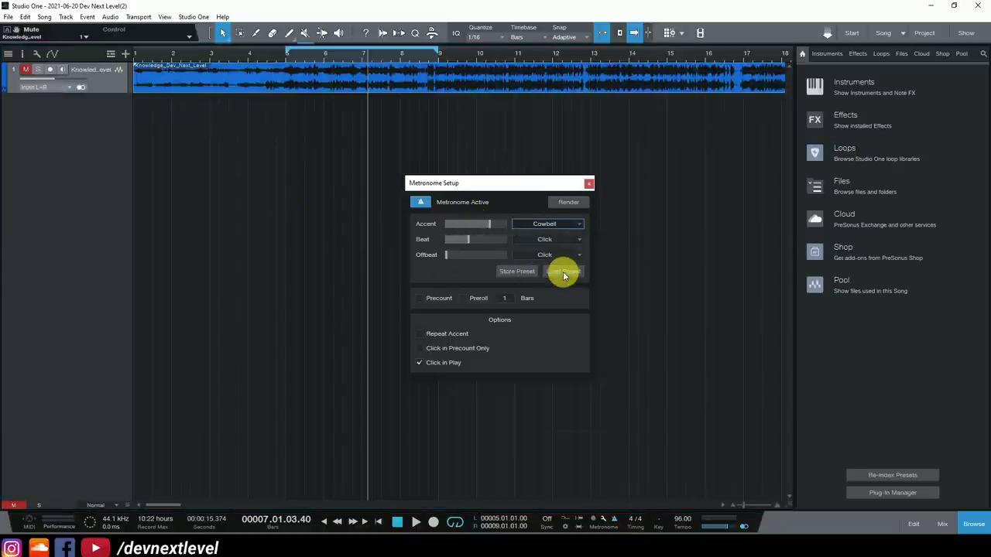
left_click_drag(490, 228, 494, 230)
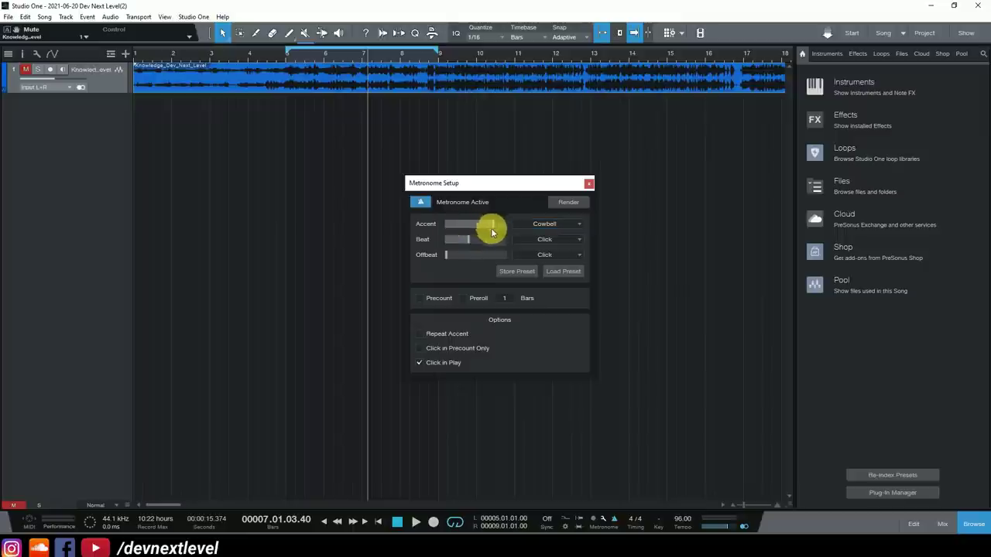
left_click(546, 241)
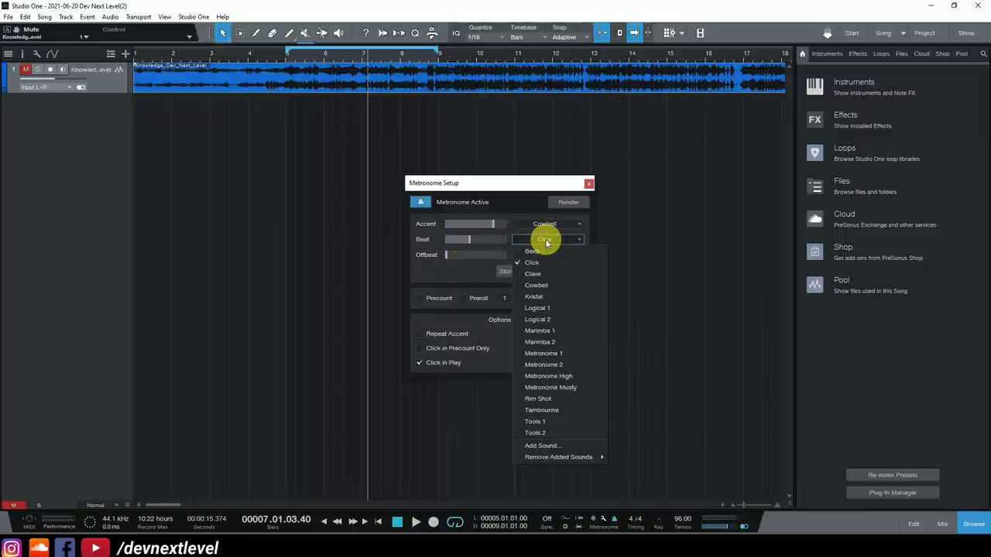
left_click(551, 237)
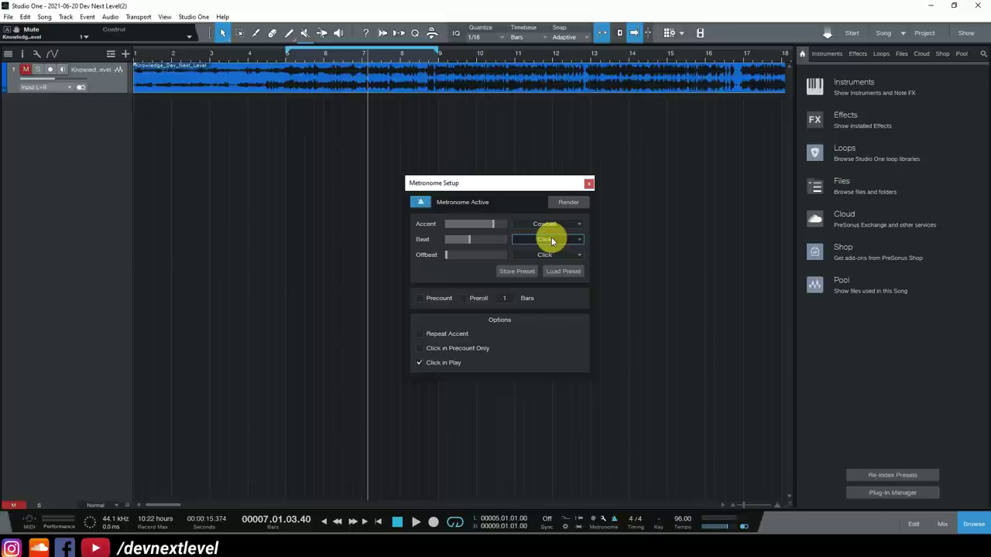
left_click(287, 61)
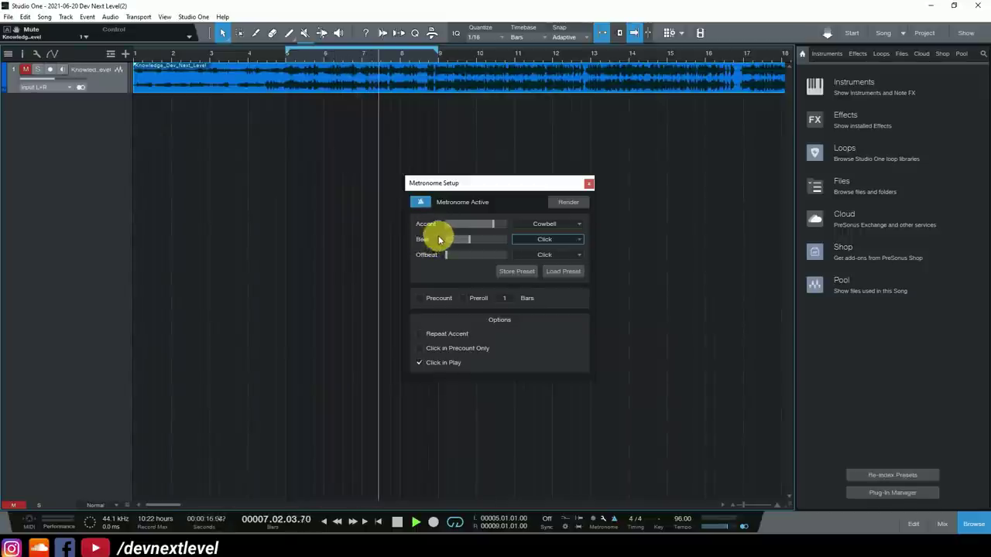
key("space")
Step: Unmute the track and play it from bar 5 together with the metronome
left_click(27, 69)
left_click(287, 55)
key("space")
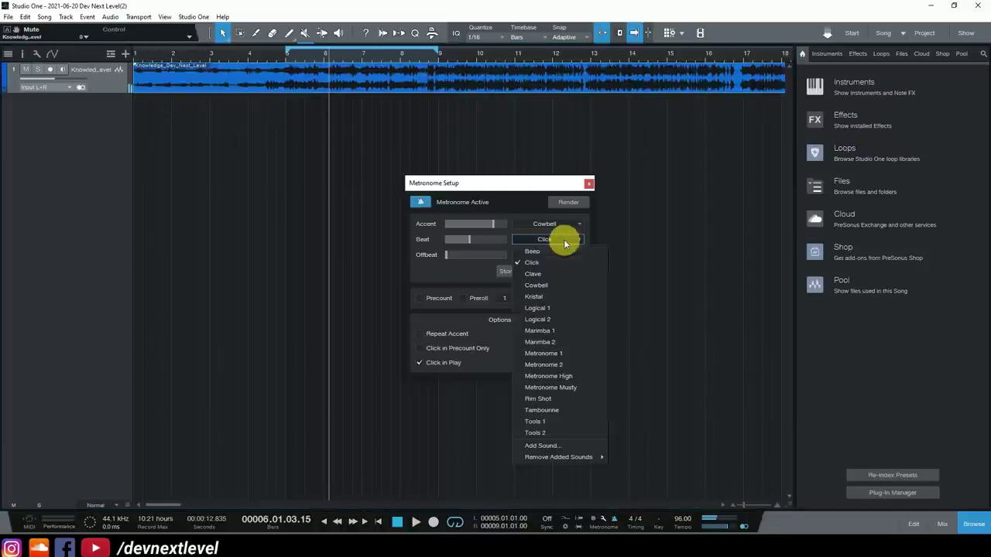
Step: Set the metronome's beat sound to Cowbell and play the loop from bar 5 to hear it
left_click(551, 284)
left_click(287, 57)
key("space")
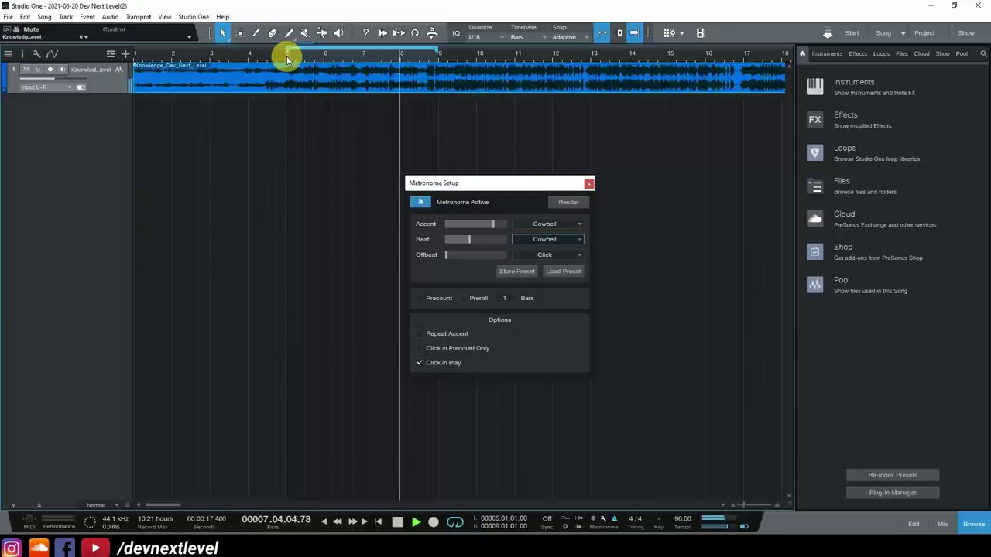
key("space")
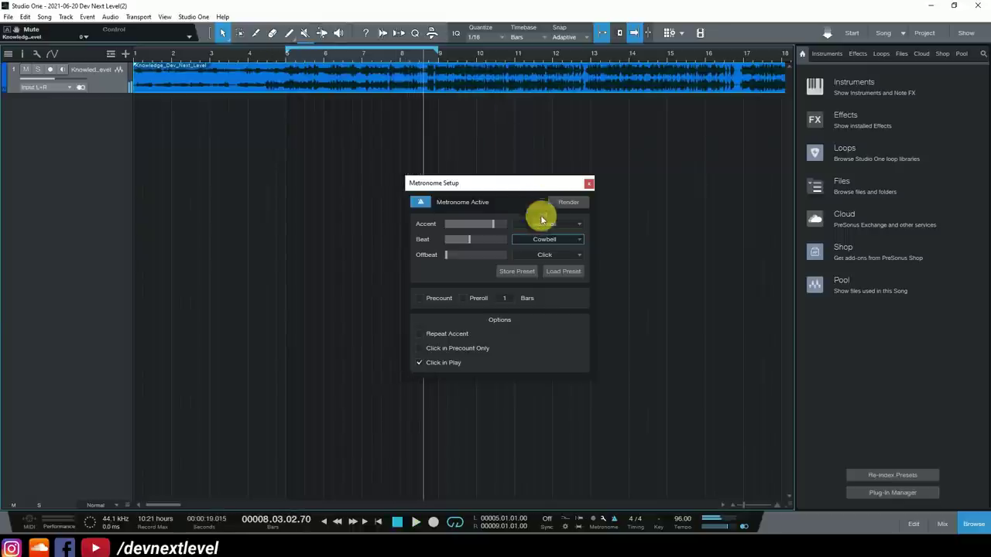
Step: Set both the accent and the beat sounds of the metronome to Click
left_click(544, 224)
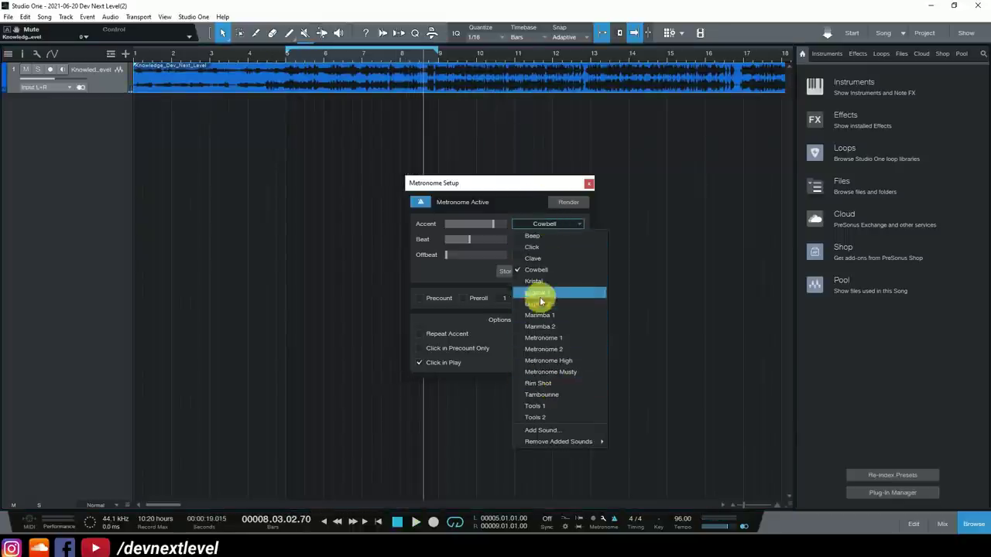
left_click(550, 260)
left_click(555, 224)
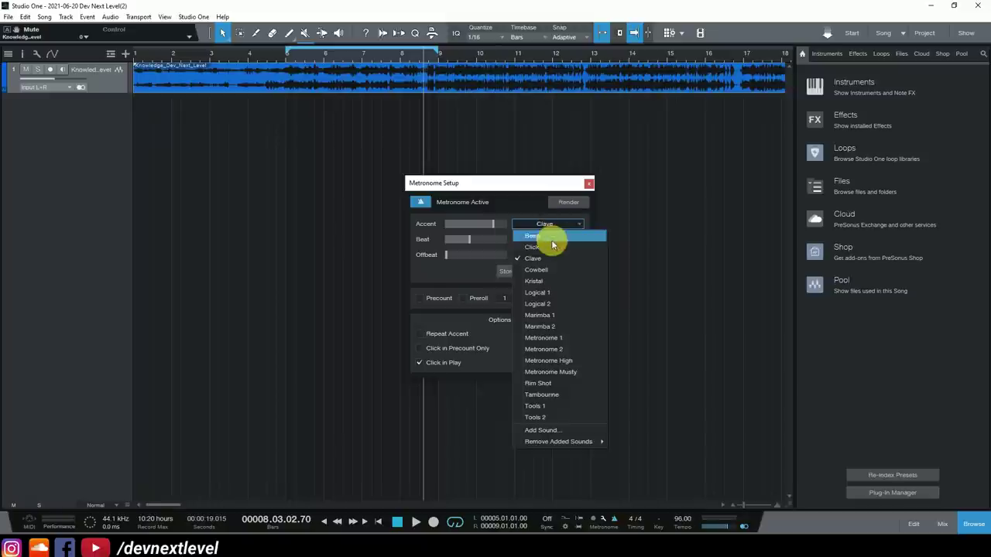
left_click(549, 246)
left_click(555, 241)
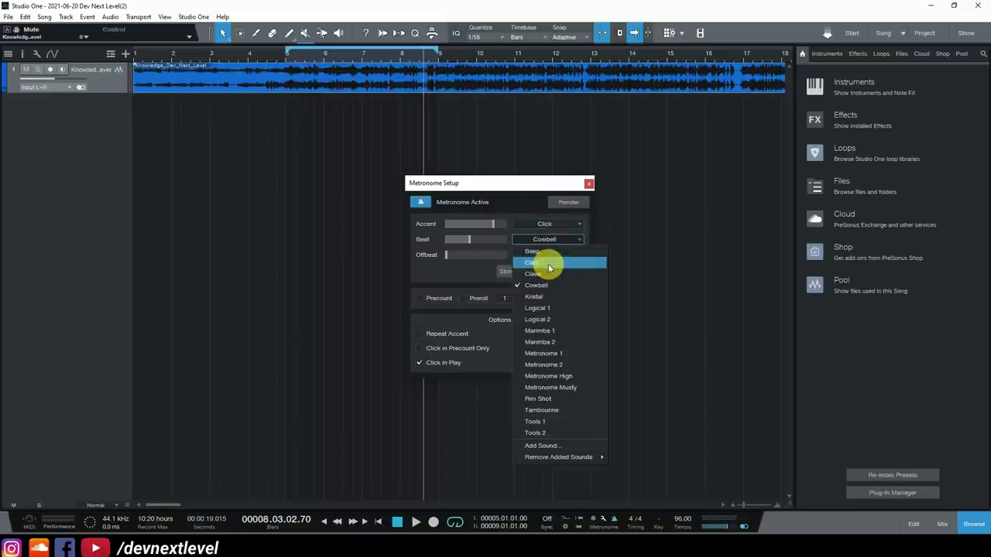
left_click(548, 263)
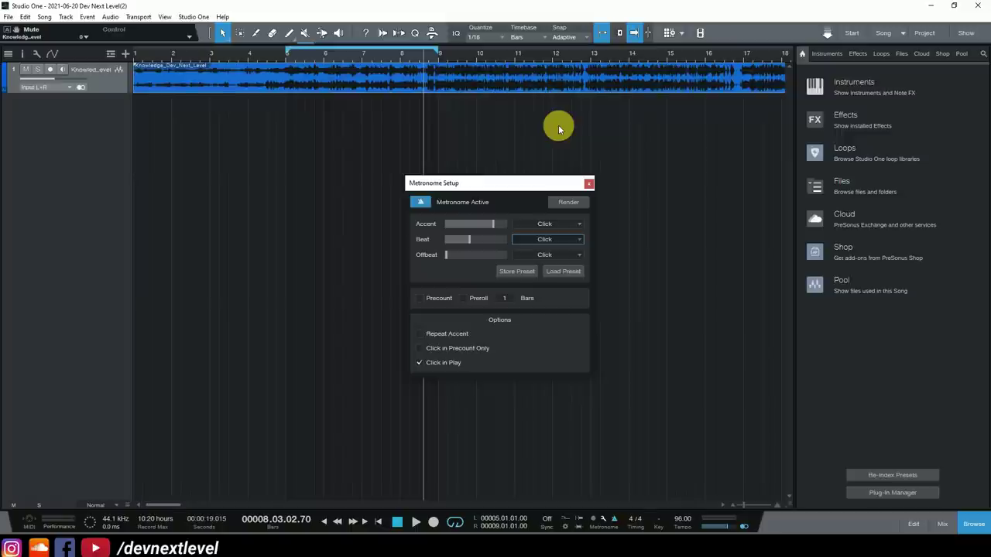
Step: Toggle the metronome off and on several times, leave it active, and close the metronome setup
left_click(419, 203)
left_click(419, 202)
left_click(421, 204)
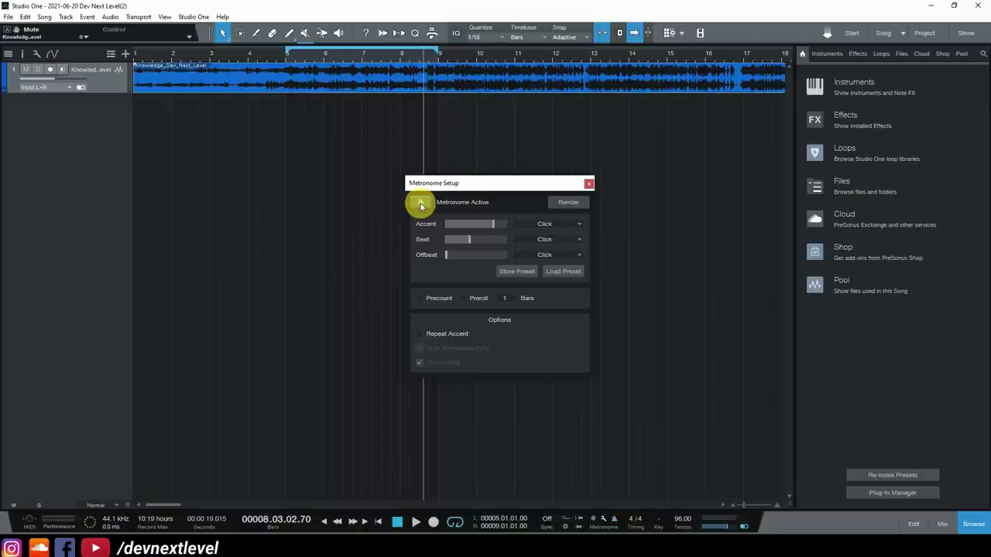
left_click(421, 204)
left_click(421, 205)
left_click(421, 204)
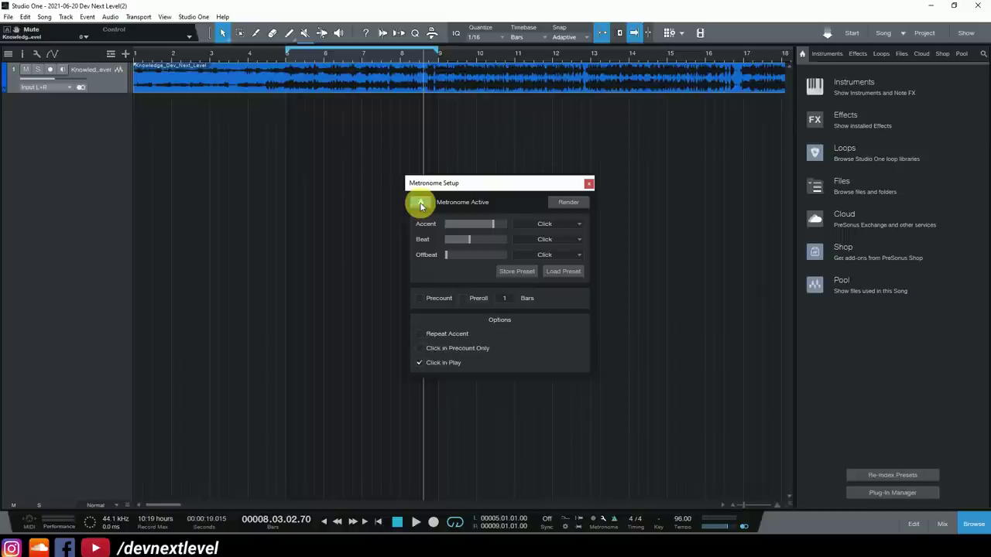
left_click(588, 183)
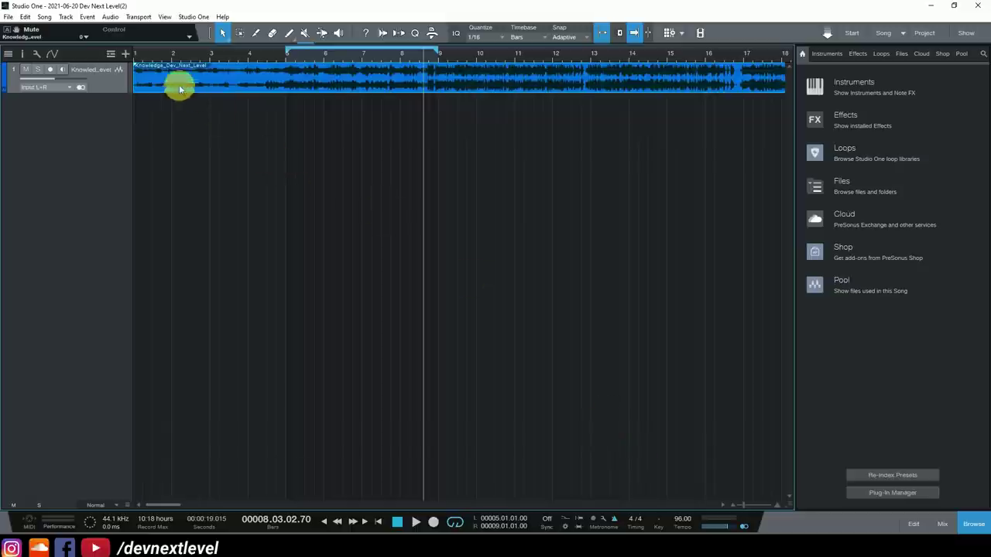
Step: Mute the track and set the song tempo to 60
left_click(26, 69)
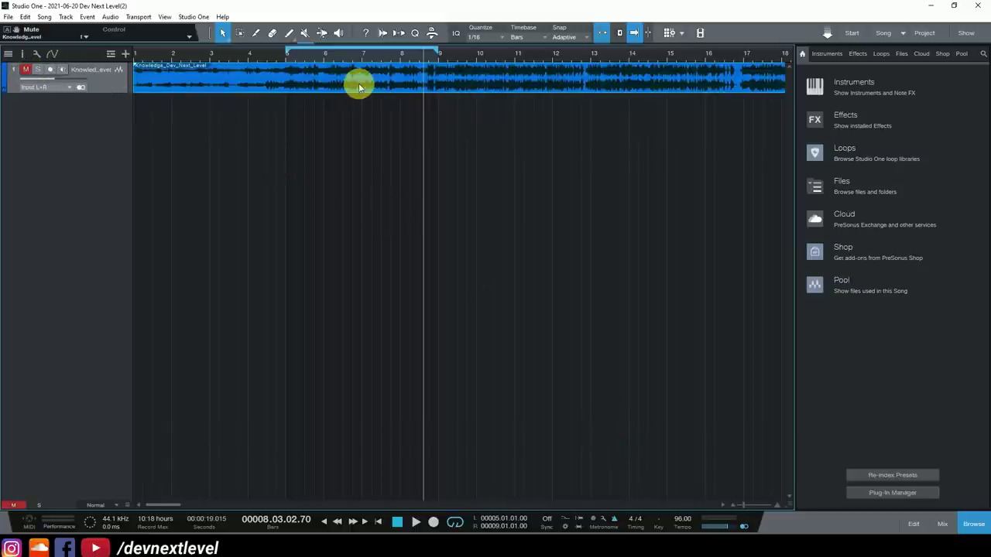
left_click(679, 519)
type("60")
key("Return")
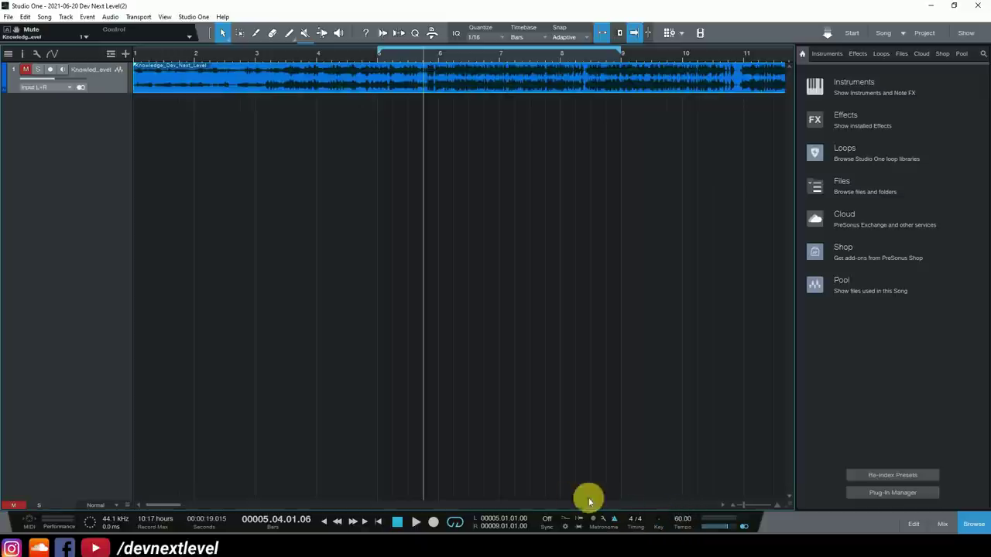
Step: Play the loop from bar 5 to listen to the metronome click alone at the tempo of 60
left_click(377, 56)
key("space")
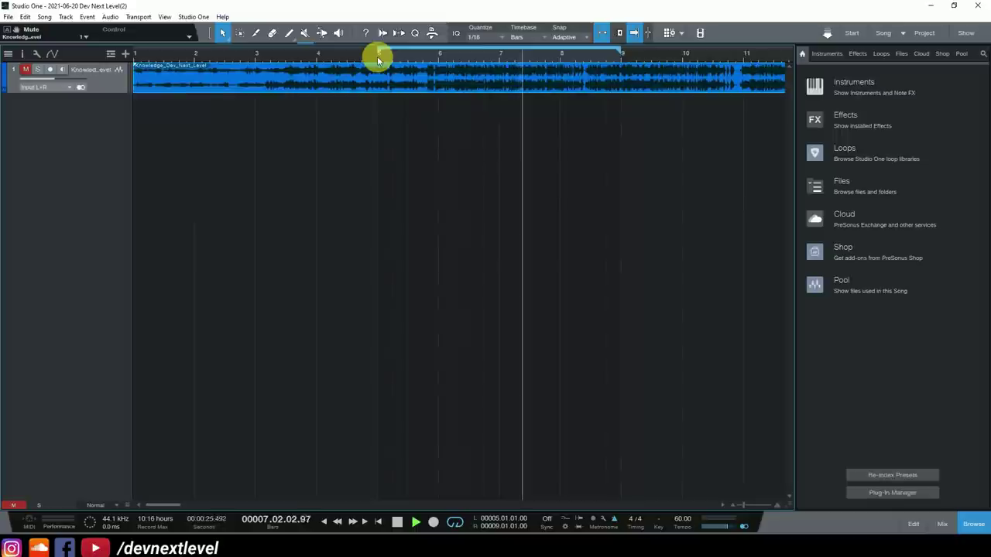
key("space")
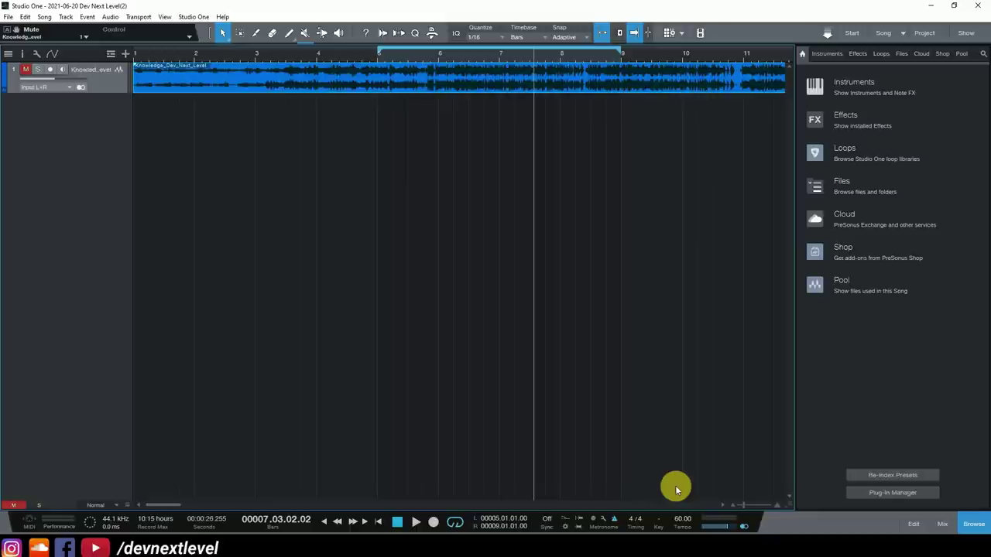
left_click(613, 519)
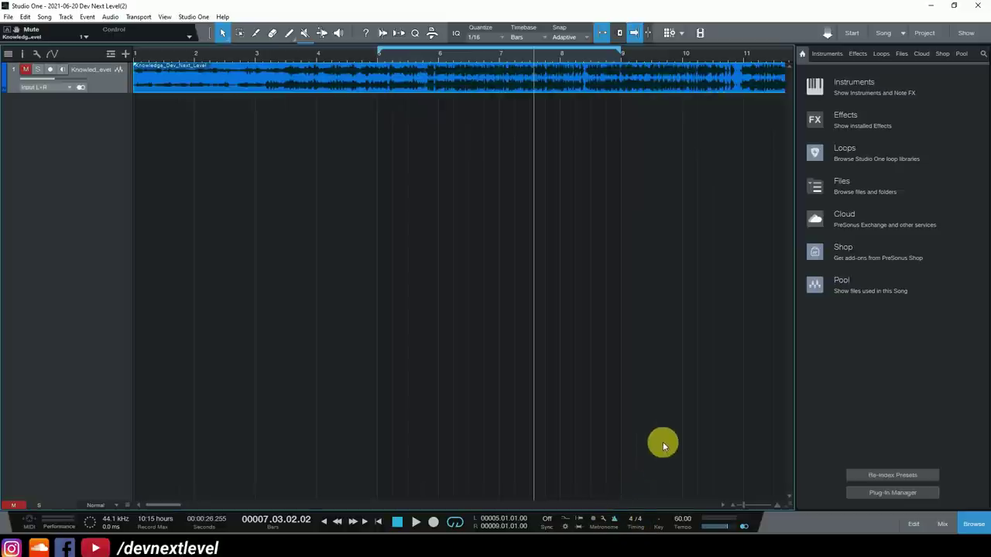